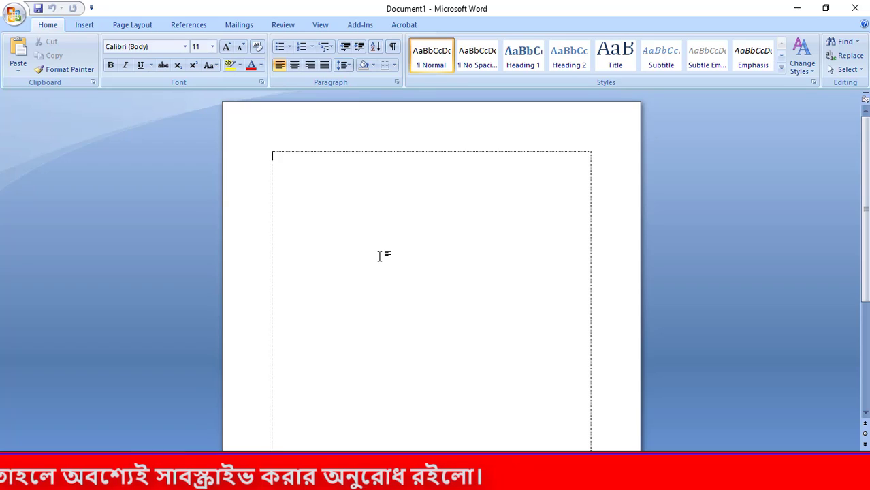
scroll(429, 237, down, 1)
ctrl+scroll(426, 238, down, 2)
ctrl+scroll(358, 238, down, 4)
ctrl+scroll(307, 239, up, 3)
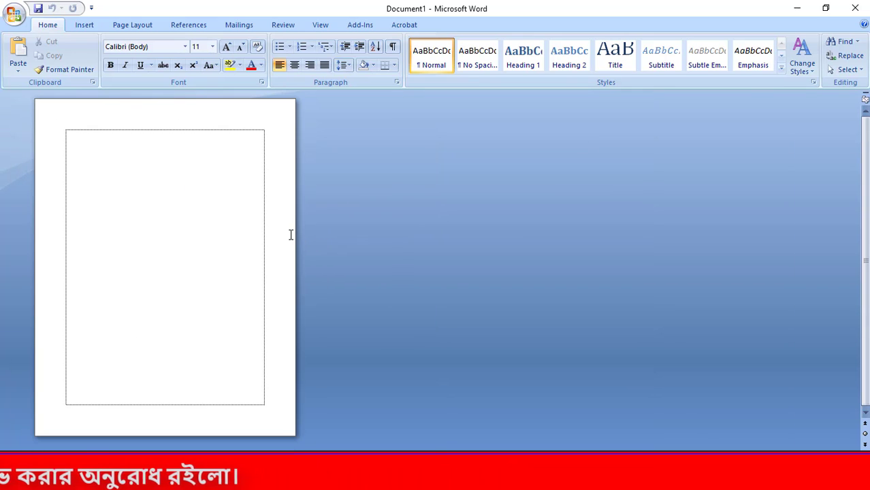
ctrl+scroll(290, 235, up, 3)
ctrl+scroll(290, 234, down, 3)
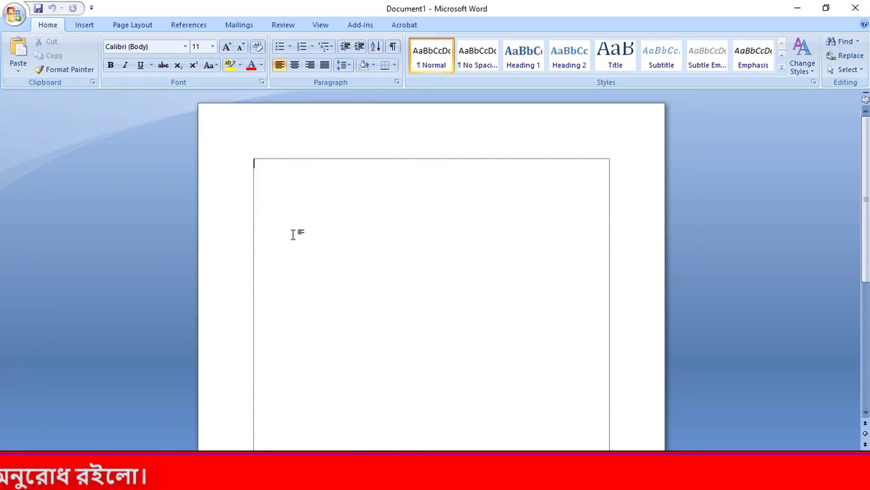
ctrl+scroll(296, 235, down, 3)
ctrl+scroll(296, 235, up, 4)
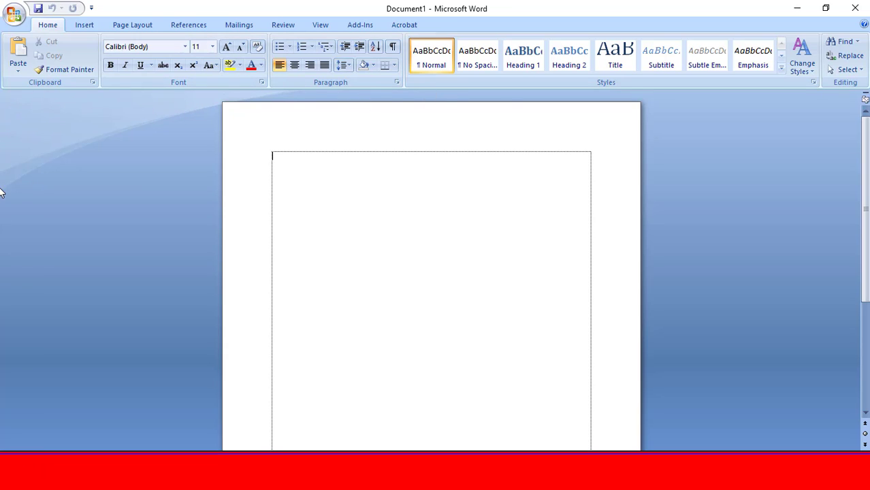
Display the horizontal and vertical rulers around the blank page.
click(320, 26)
click(182, 41)
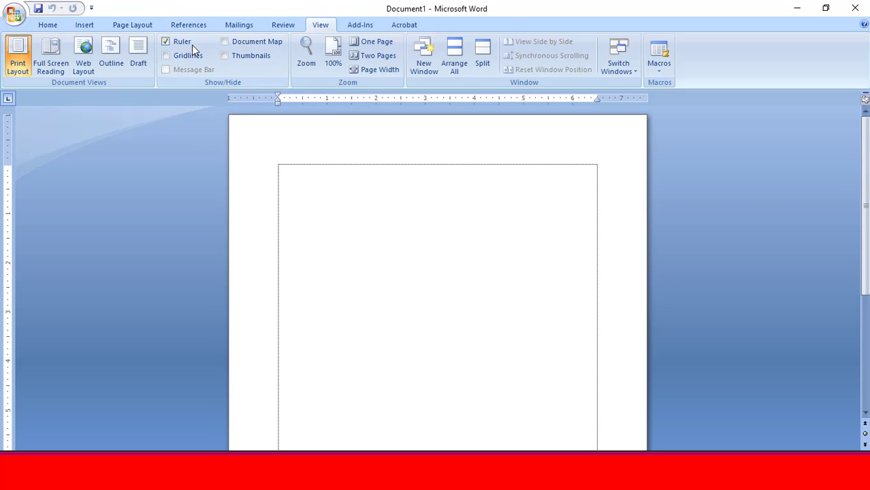
click(185, 42)
click(185, 42)
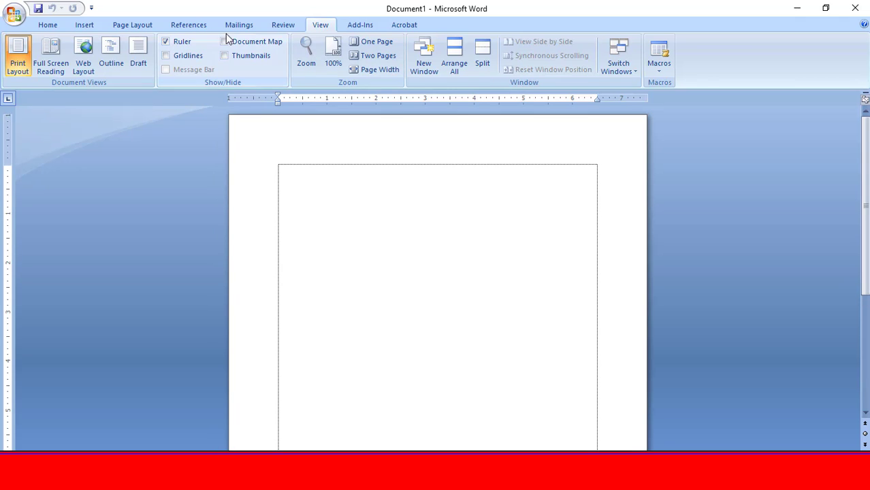
click(170, 41)
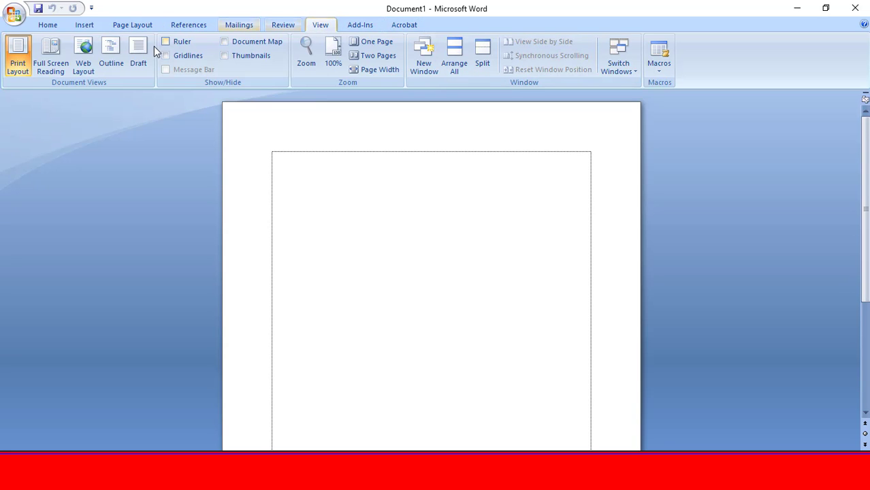
click(182, 43)
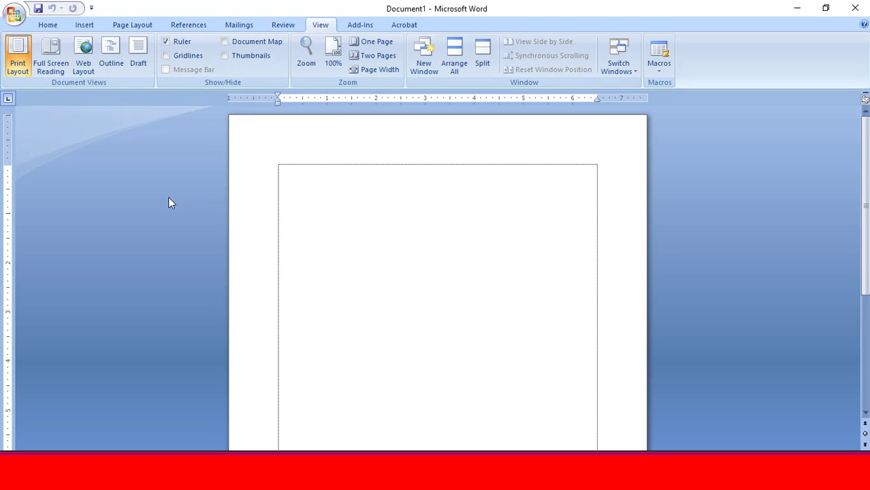
Paste the copied Lorem Ipsum sample text into the blank document.
ctrl+scroll(284, 221, down, 4)
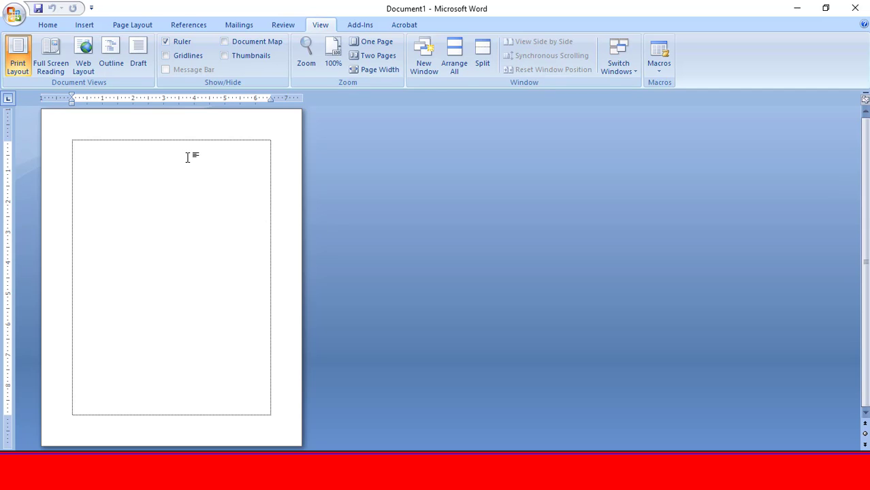
key(ctrl+v)
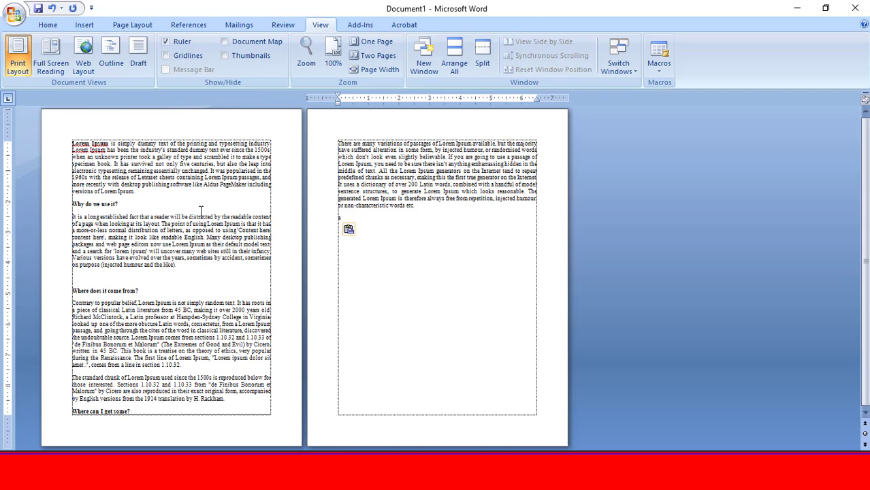
key(ctrl+a)
drag(348, 254, 4, 94)
scroll(215, 234, up, 3)
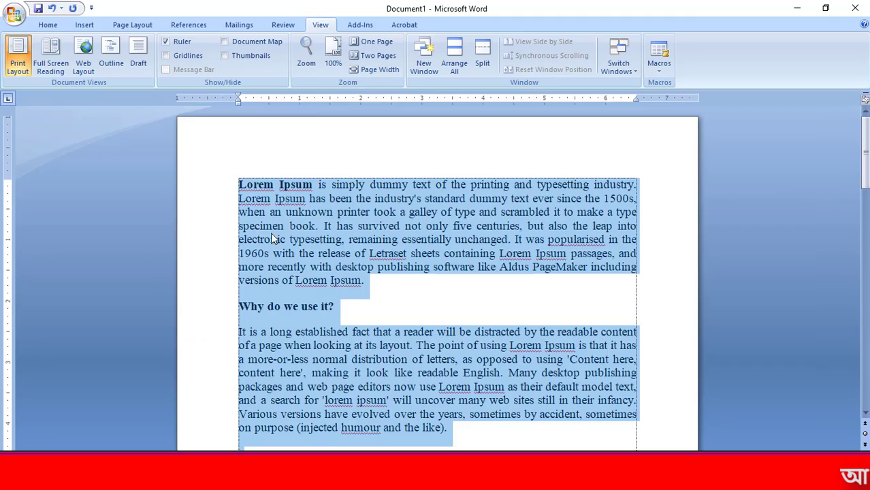
scroll(271, 232, down, 3)
click(439, 243)
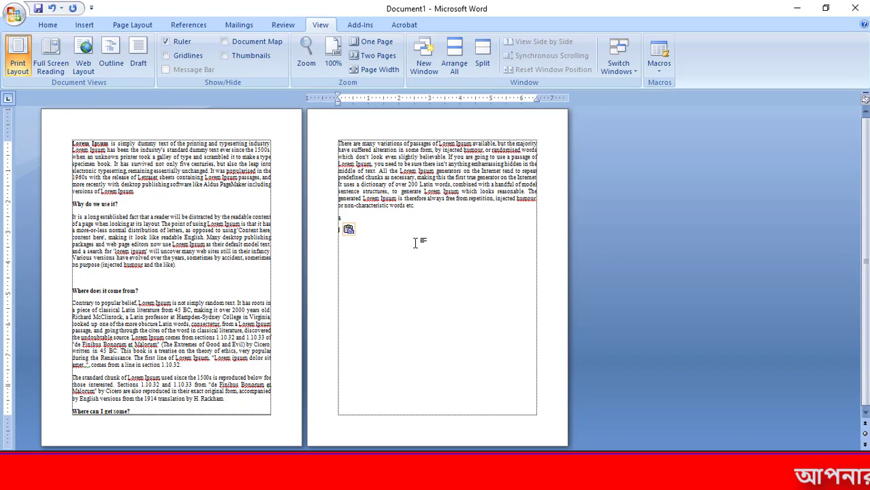
Paste the same Lorem Ipsum text two more times at the end of the document to extend it over more pages.
drag(195, 173, 351, 198)
click(394, 234)
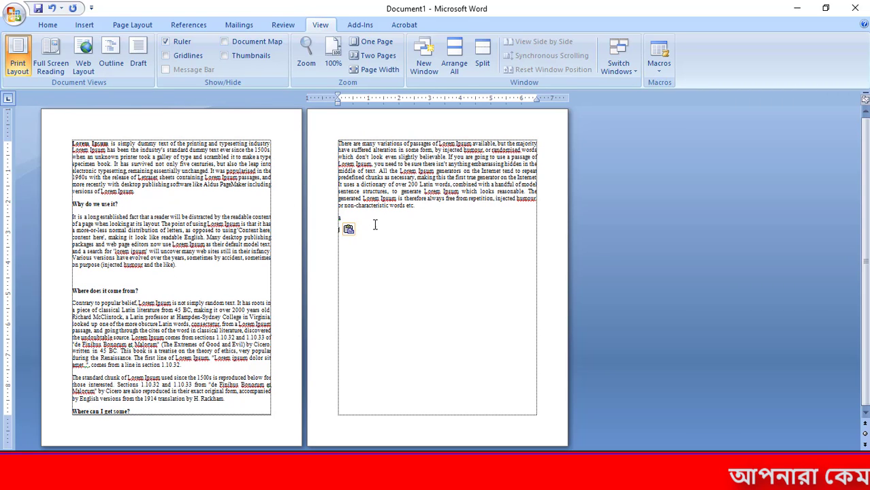
key(ctrl+v)
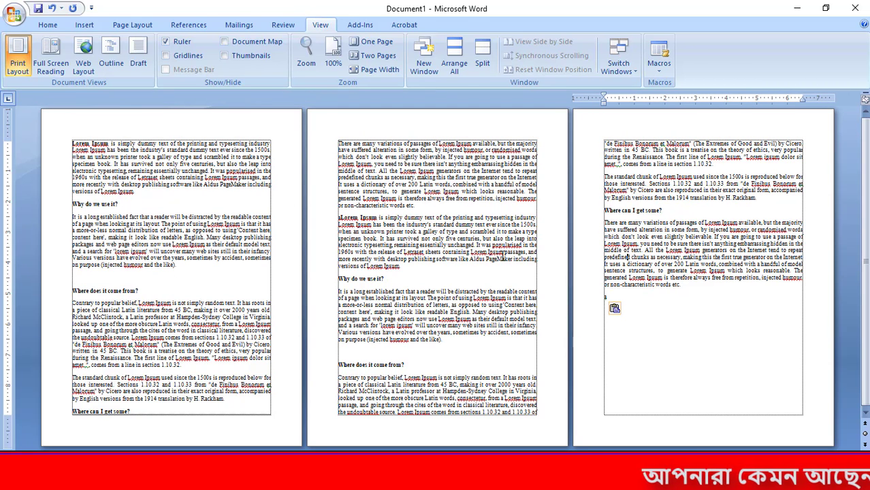
drag(211, 235, 591, 268)
click(482, 254)
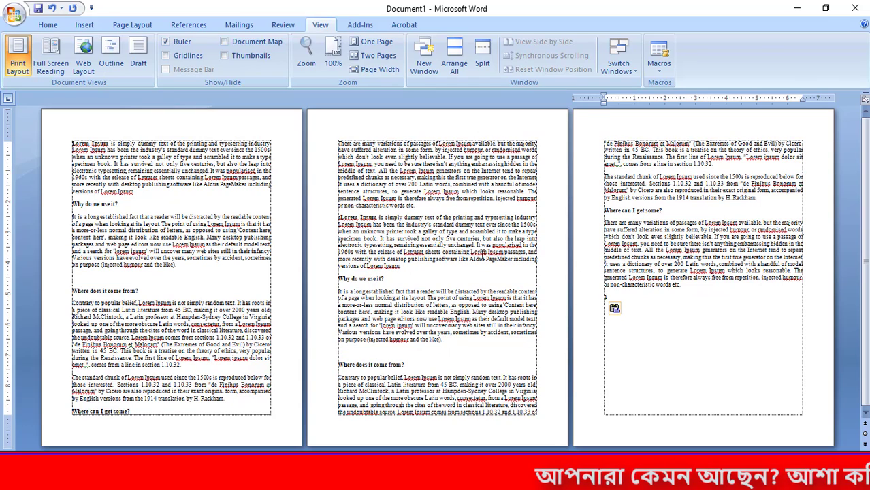
click(223, 194)
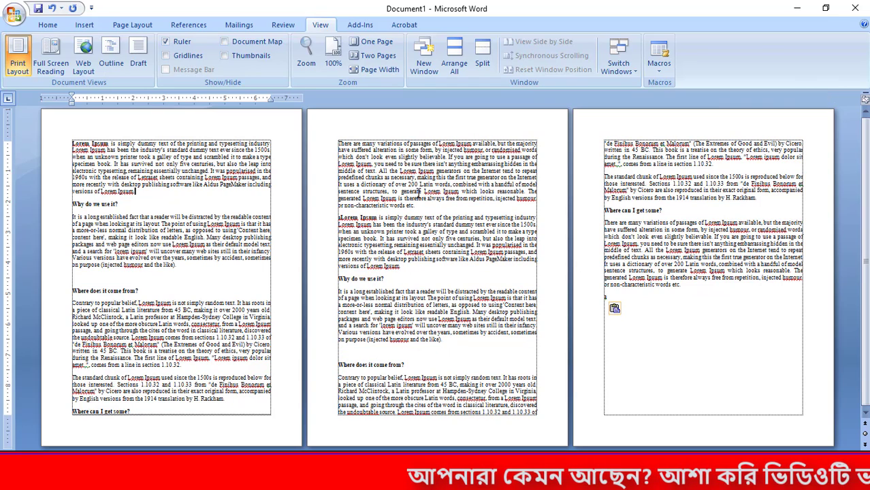
click(429, 188)
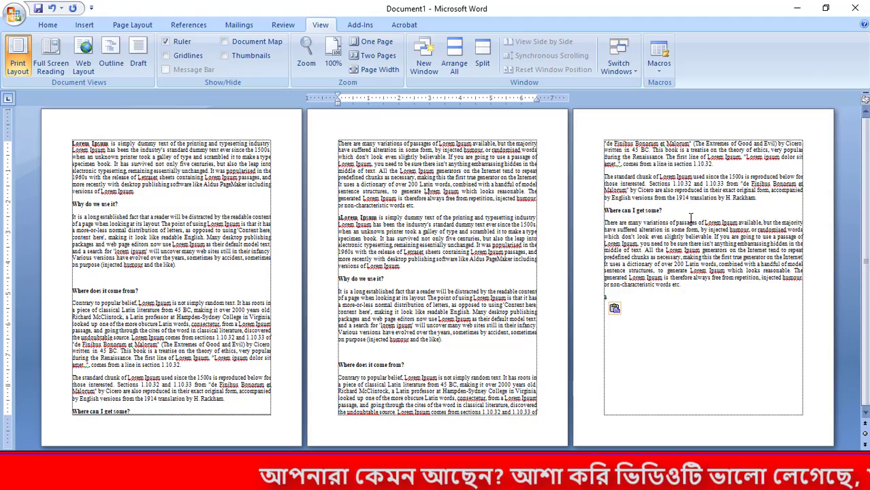
click(733, 308)
key(ctrl+v)
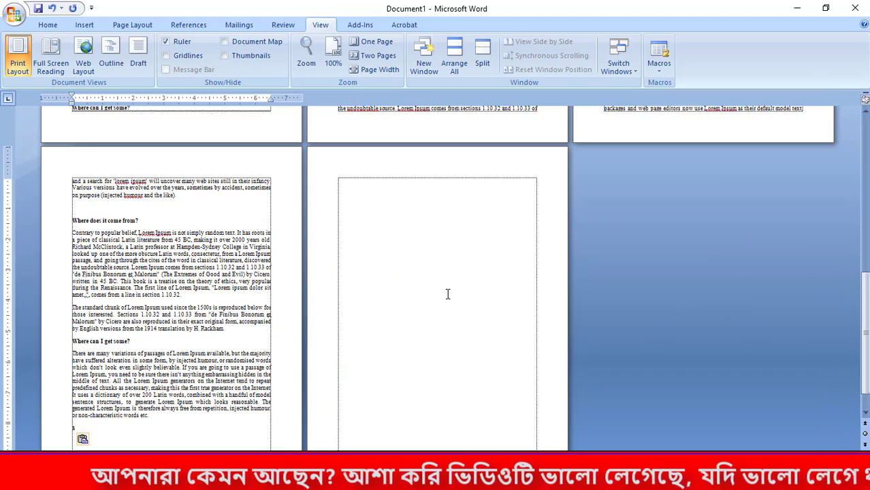
Look over the document's pages at several magnifications to examine how the text sits within the margins.
scroll(447, 294, up, 10)
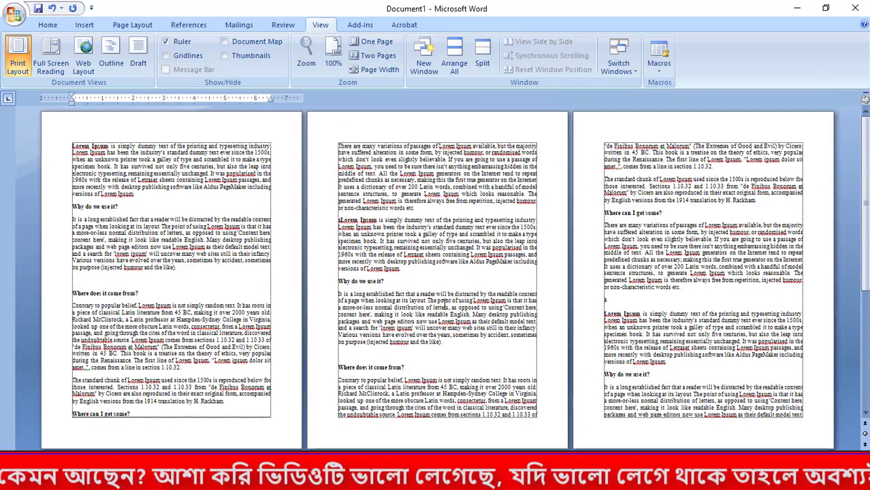
ctrl+scroll(428, 281, down, 2)
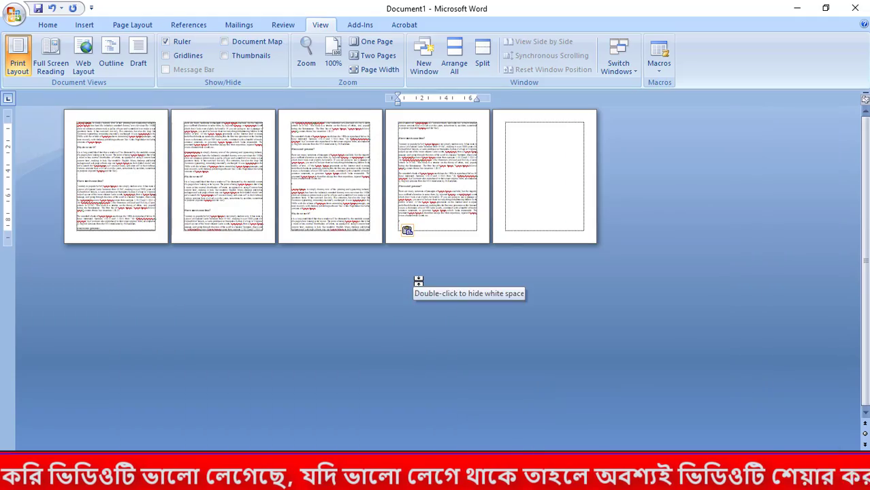
ctrl+scroll(419, 281, up, 3)
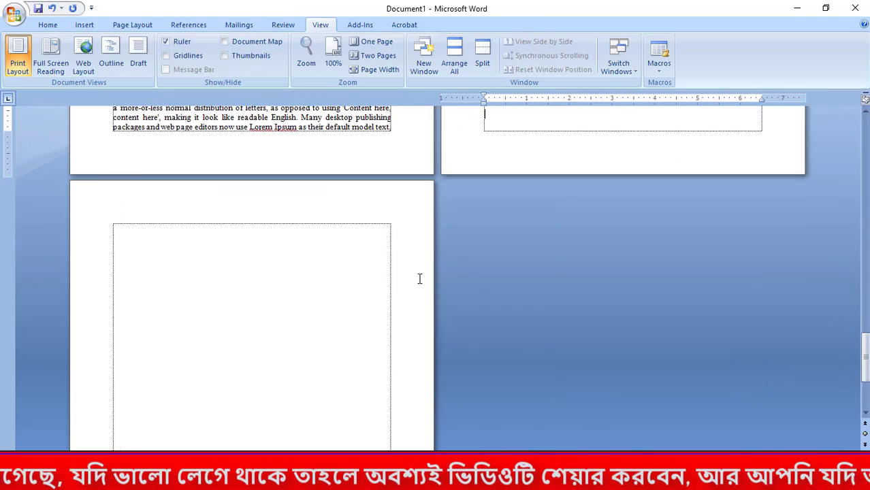
ctrl+scroll(420, 280, down, 3)
ctrl+scroll(234, 225, up, 5)
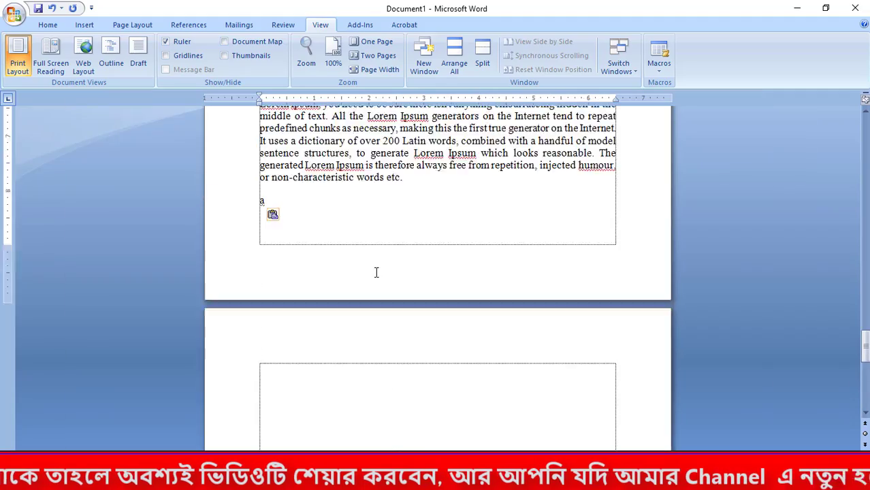
scroll(380, 224, up, 5)
ctrl+scroll(388, 224, down, 3)
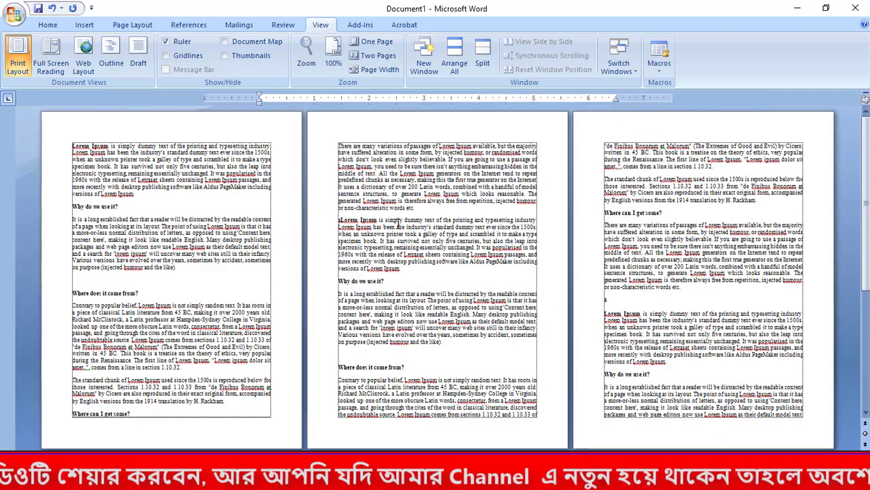
ctrl+scroll(365, 229, down, 2)
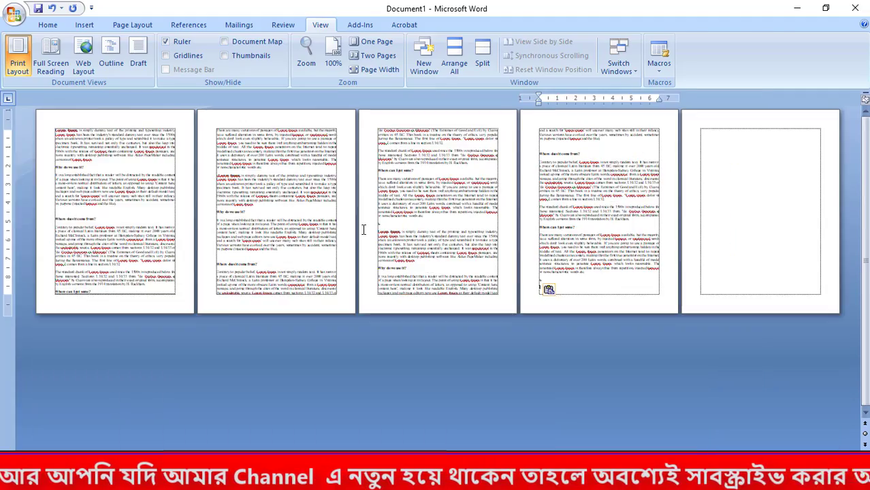
ctrl+scroll(226, 235, up, 4)
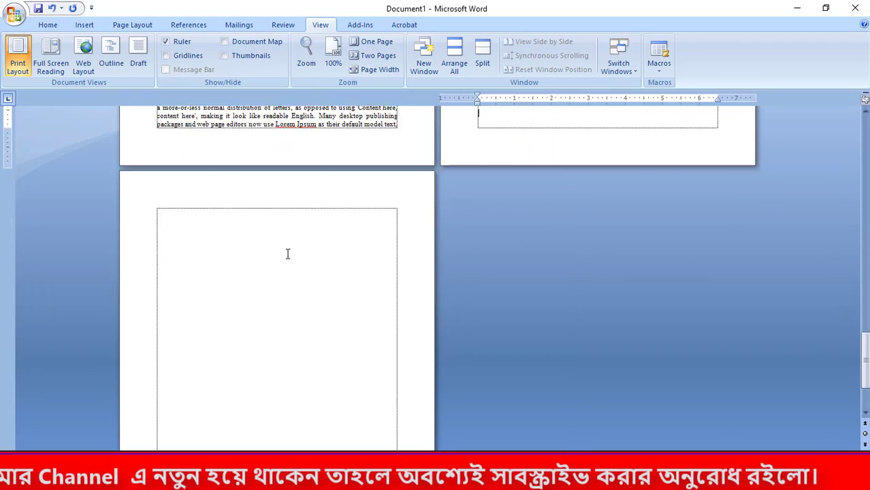
scroll(288, 250, up, 6)
scroll(297, 249, up, 5)
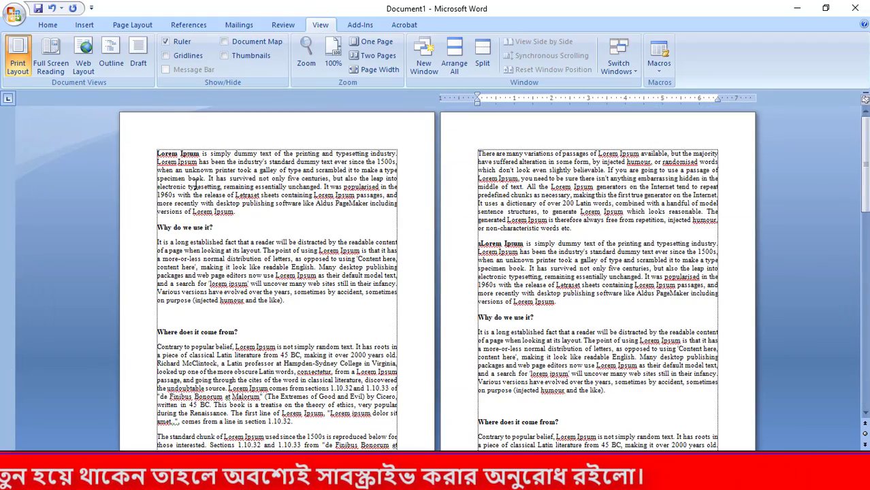
drag(159, 160, 217, 186)
click(280, 216)
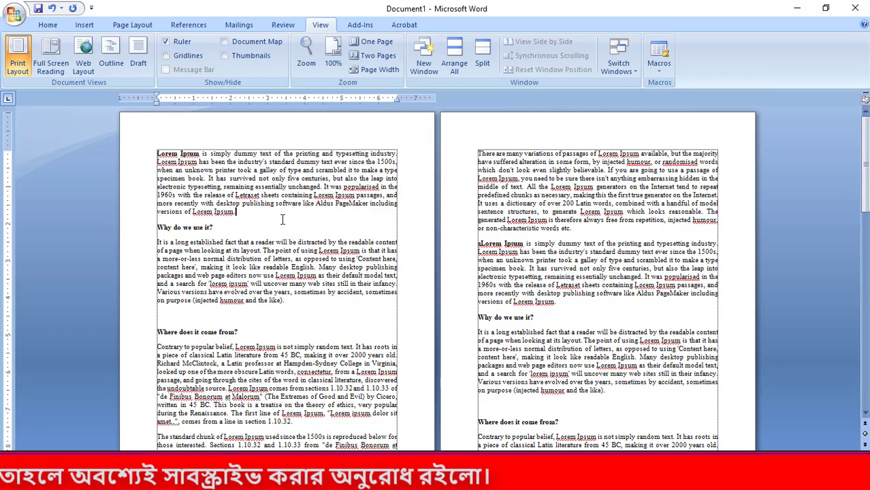
drag(151, 150, 249, 361)
scroll(310, 282, down, 4)
scroll(284, 297, up, 3)
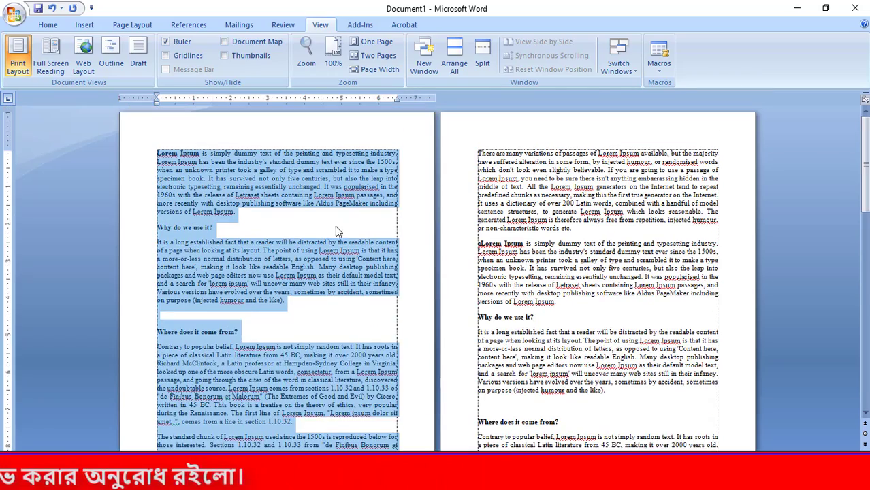
click(241, 215)
Select the opening Lorem Ipsum paragraph on the first page.
drag(136, 158, 141, 179)
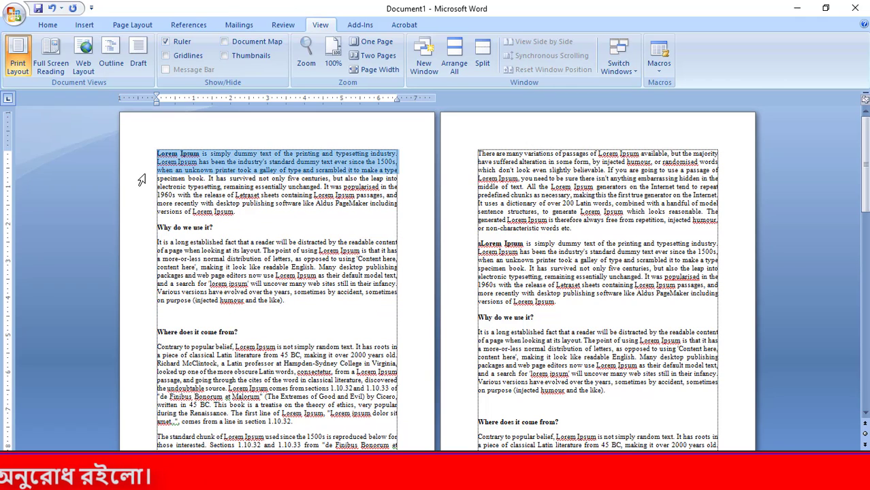
click(209, 162)
drag(137, 158, 183, 213)
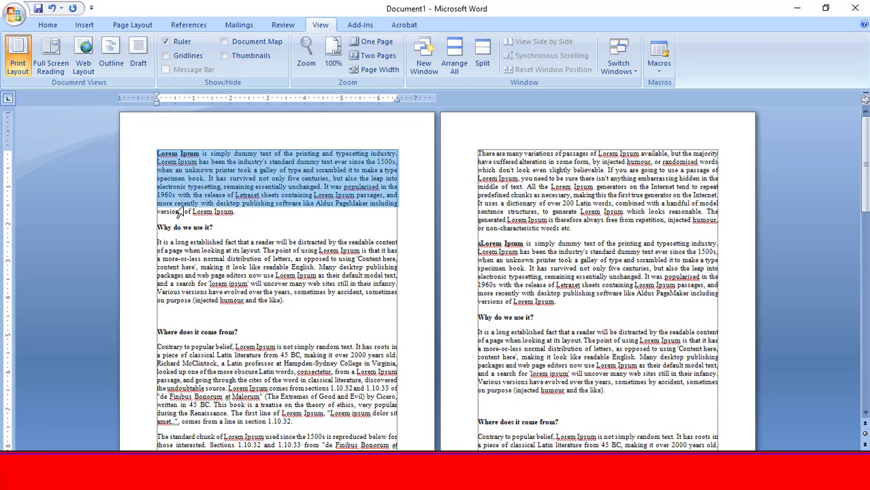
drag(238, 212, 150, 170)
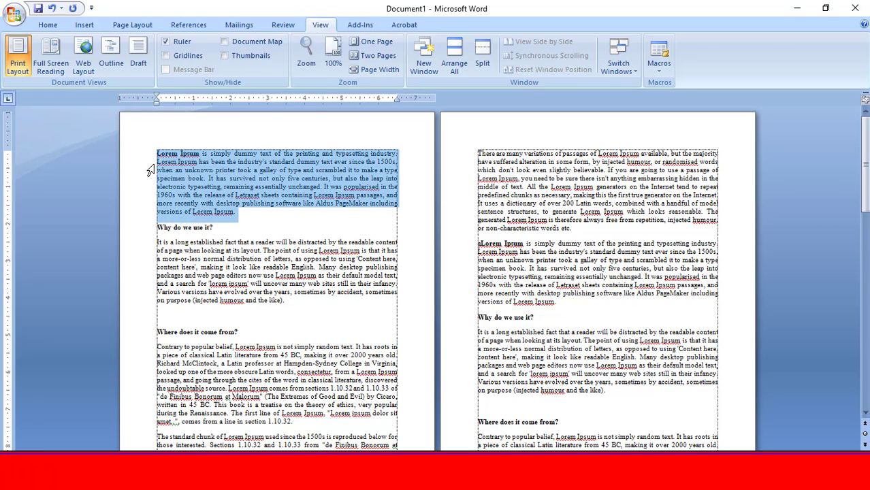
drag(252, 215, 150, 153)
click(274, 224)
drag(142, 159, 128, 215)
Enter custom page margins of .5 for top and bottom and .8 for left and right.
click(133, 26)
click(99, 70)
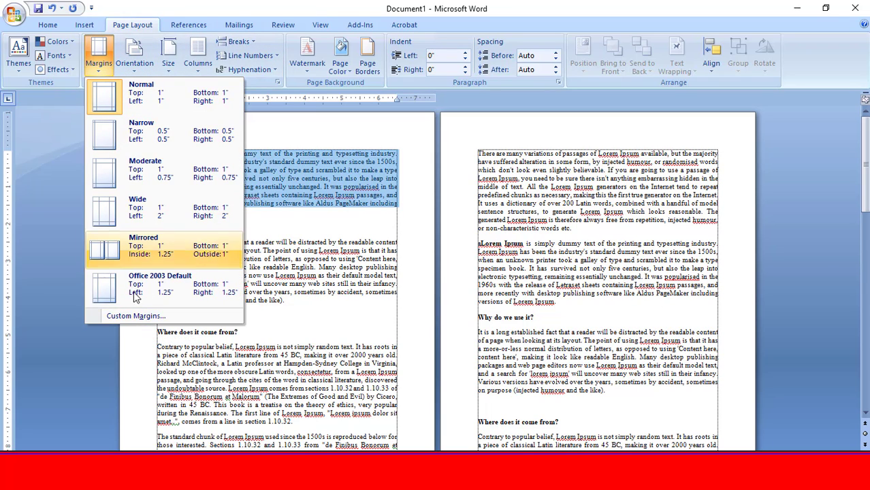
click(134, 31)
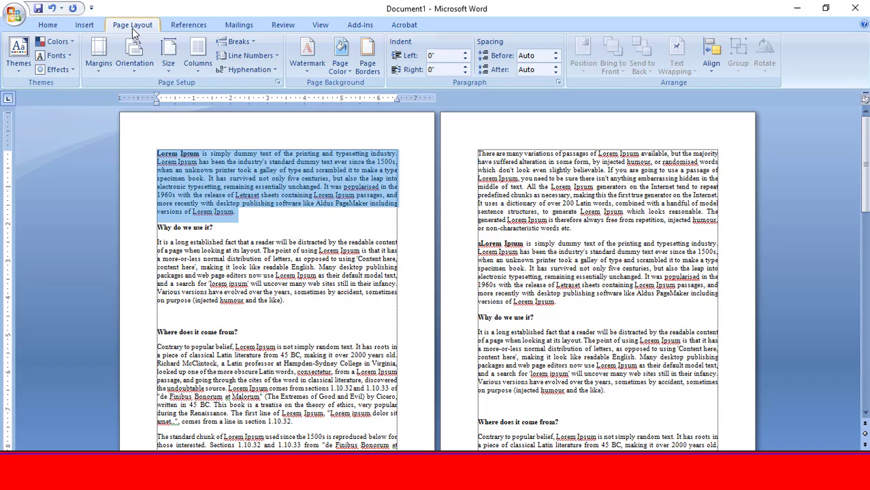
click(104, 73)
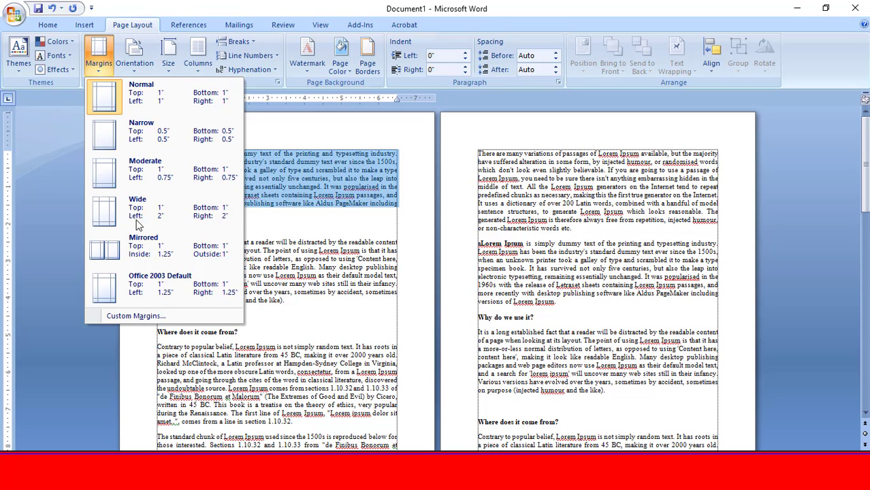
click(163, 315)
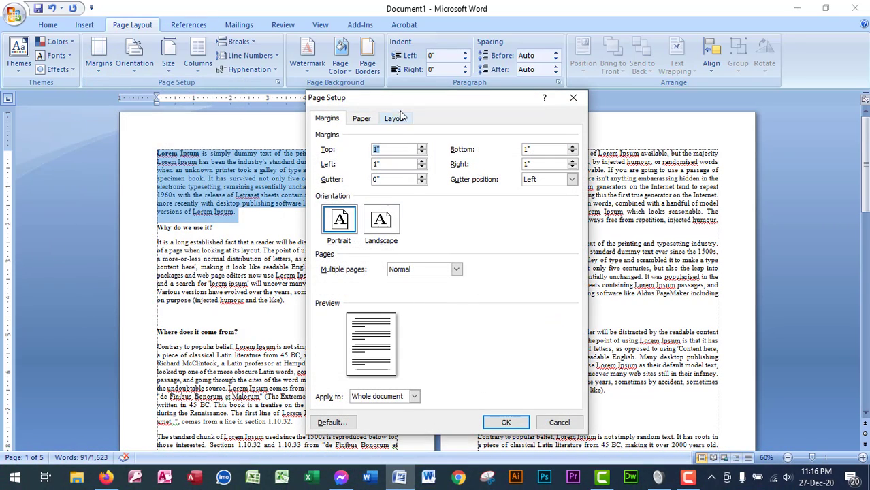
drag(321, 81, 435, 103)
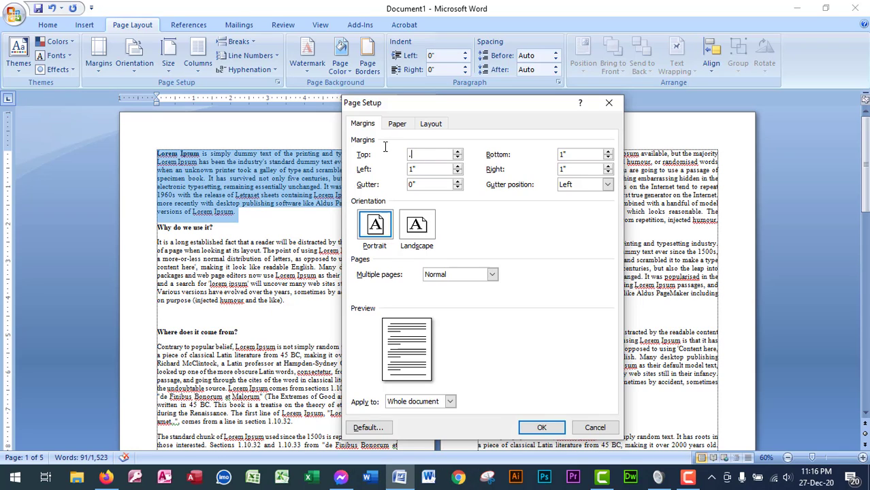
text(5)
key(Tab)
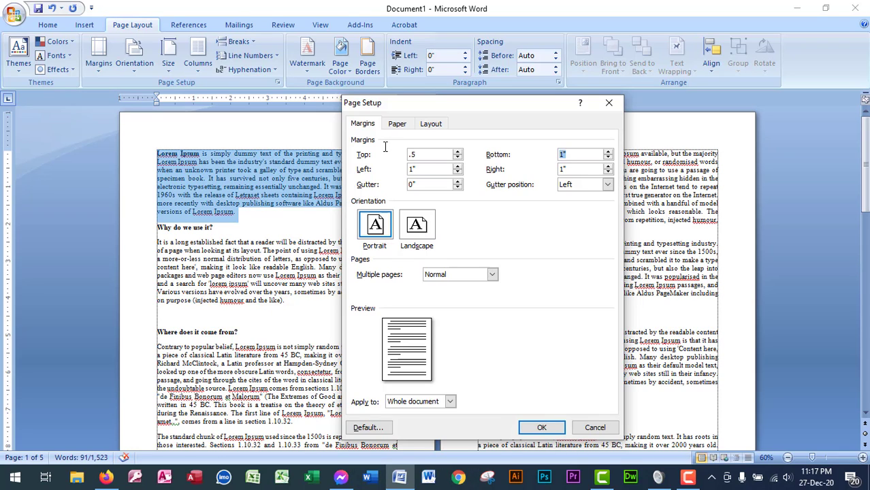
key(Tab)
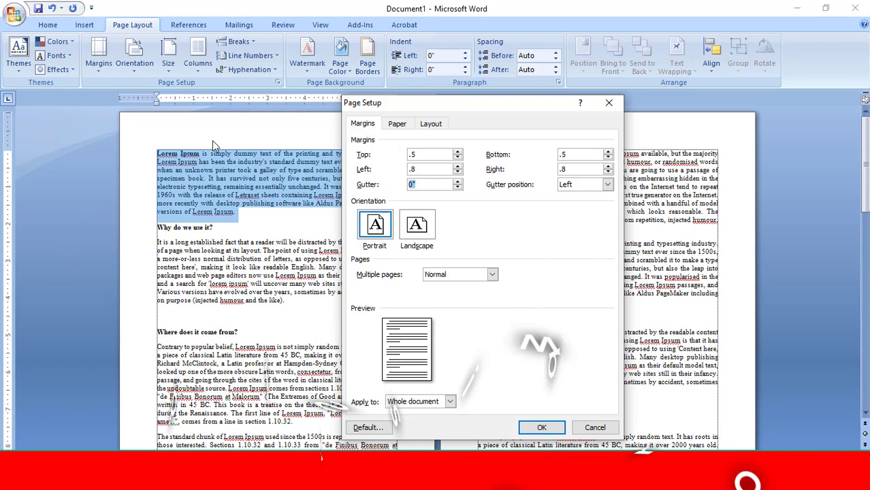
Choose landscape orientation and limit the page setup to the selected text.
click(418, 229)
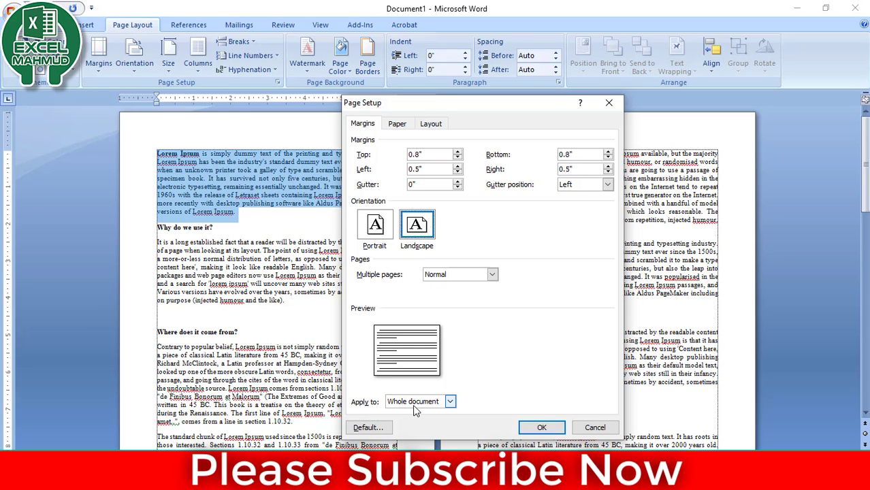
click(450, 402)
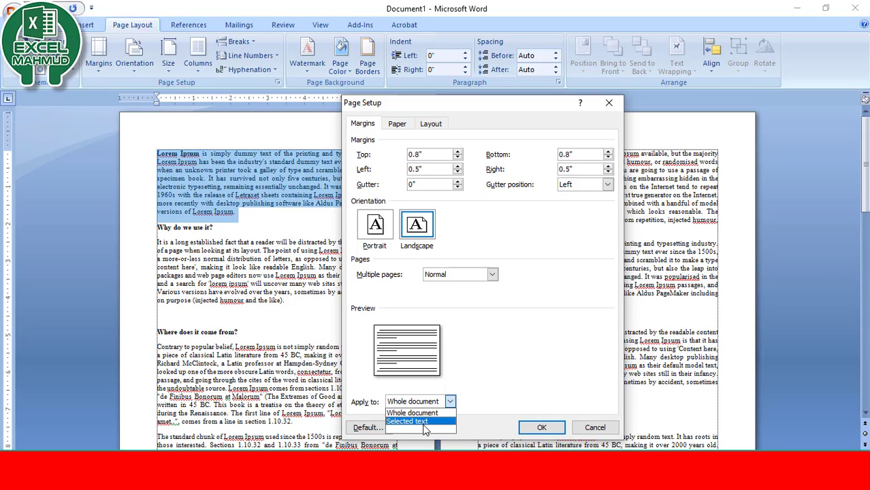
click(421, 423)
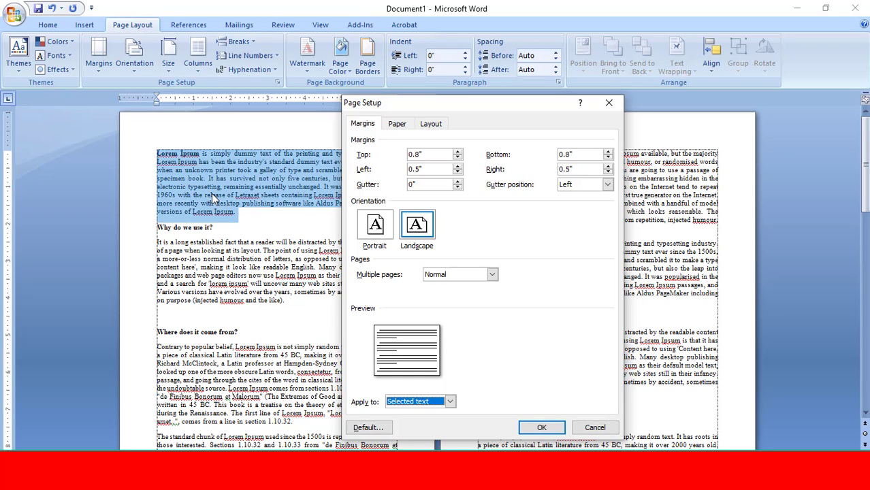
Choose the Legal paper size and apply the page setup to the selected text only.
click(397, 124)
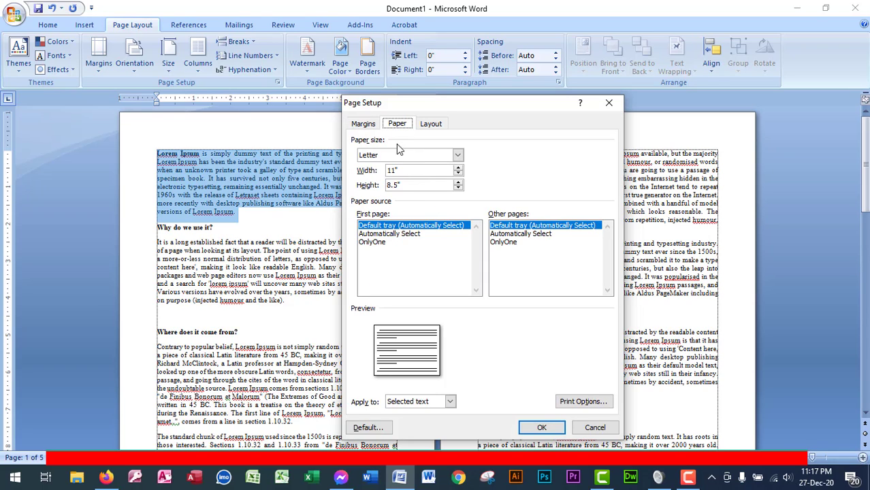
click(398, 156)
scroll(397, 182, down, 2)
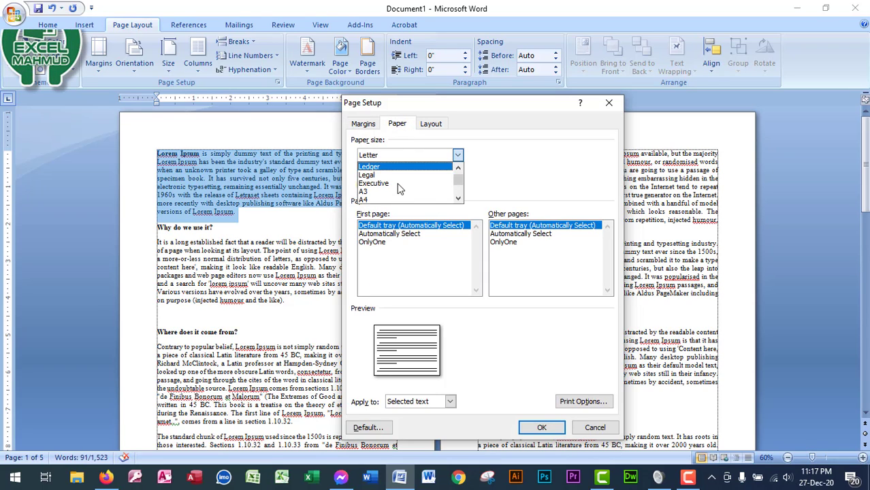
click(395, 176)
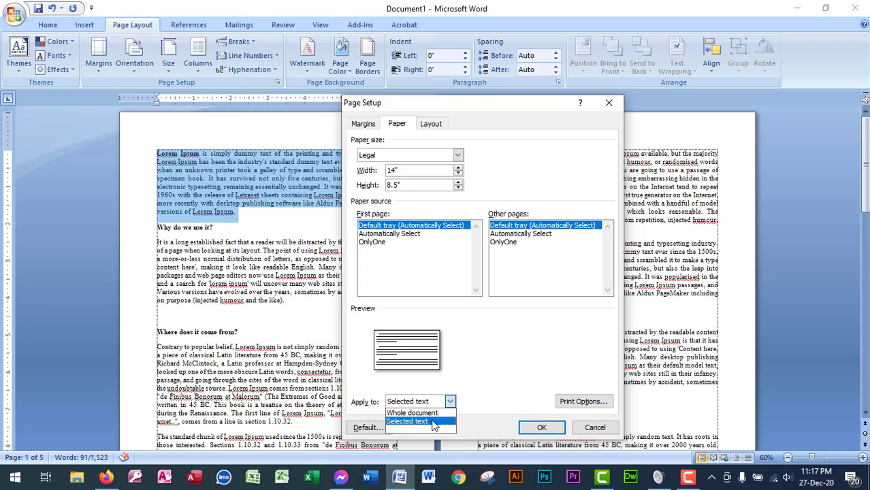
click(434, 422)
click(449, 402)
click(439, 423)
click(541, 428)
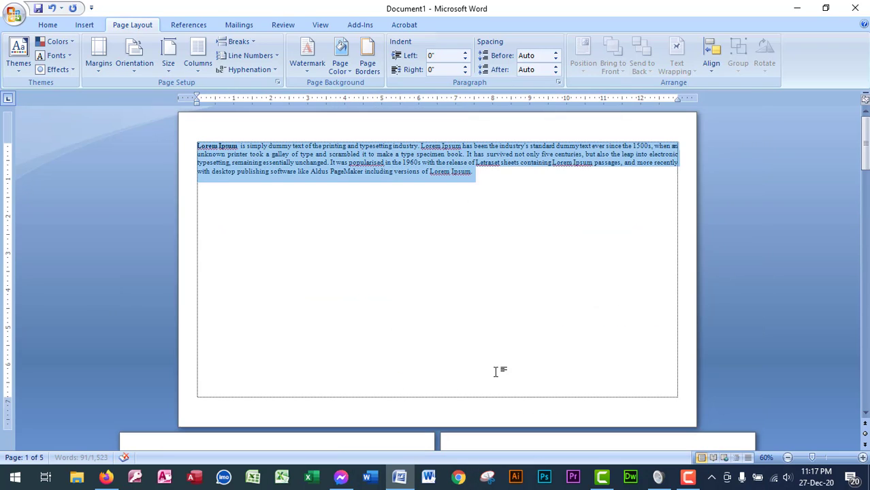
Compare the layout of the first page with the following pages at several magnifications.
ctrl+scroll(480, 325, down, 3)
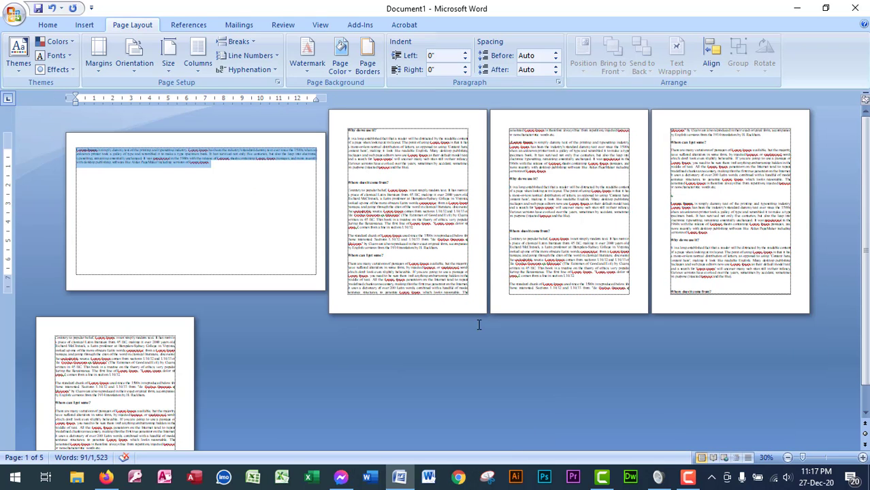
click(267, 193)
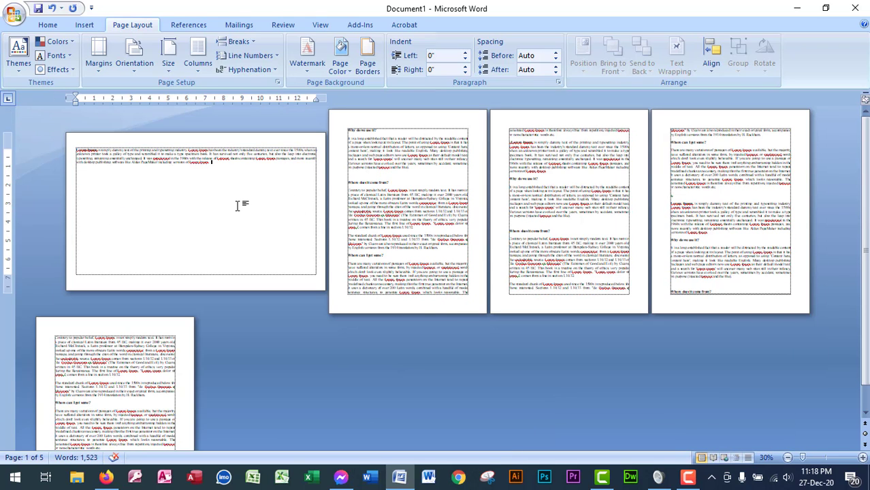
ctrl+scroll(239, 205, up, 2)
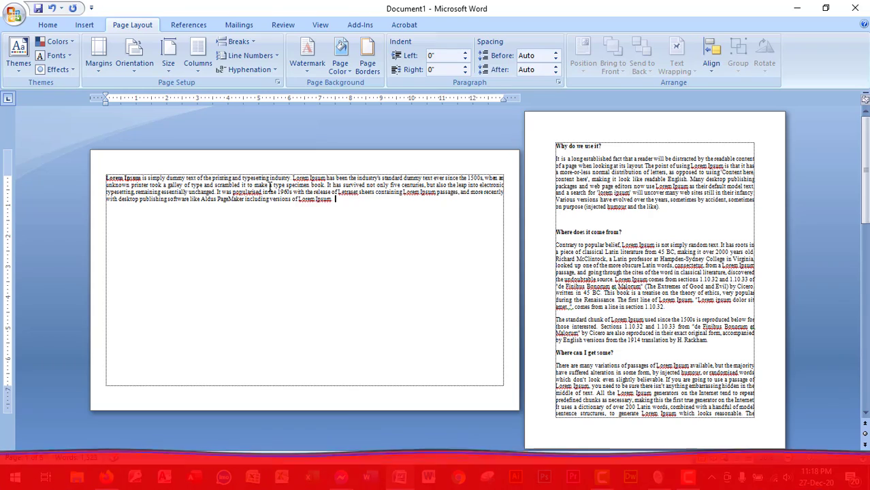
double_click(80, 177)
scroll(485, 249, down, 3)
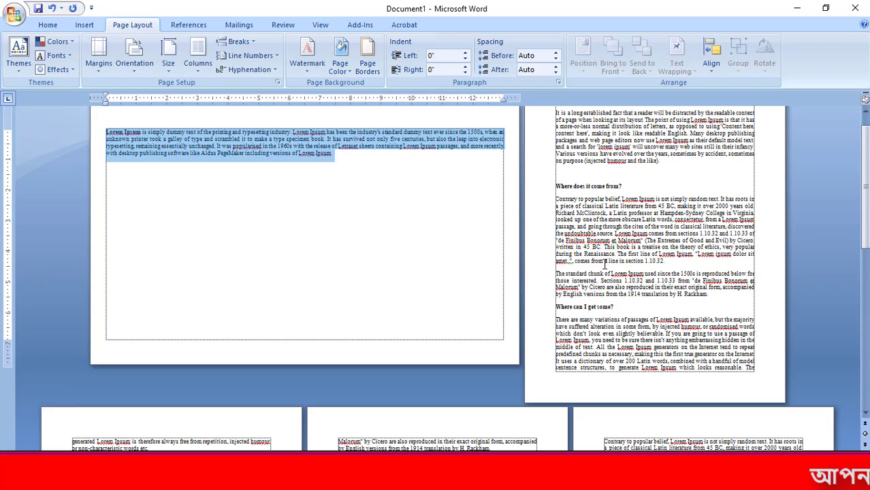
scroll(431, 258, up, 3)
click(376, 227)
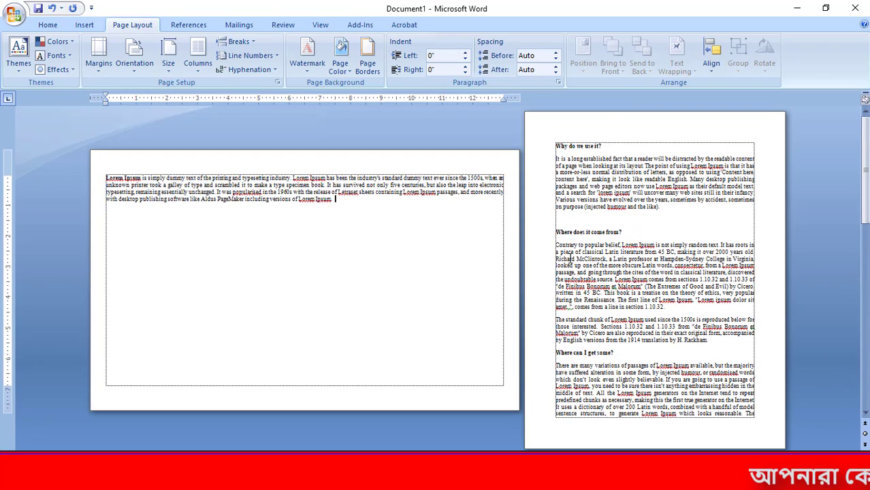
ctrl+scroll(568, 258, down, 2)
drag(453, 292, 373, 130)
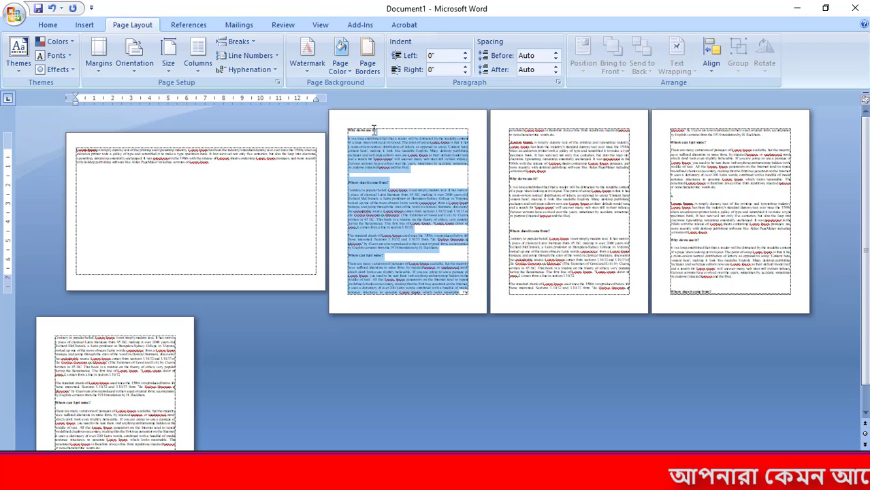
click(384, 199)
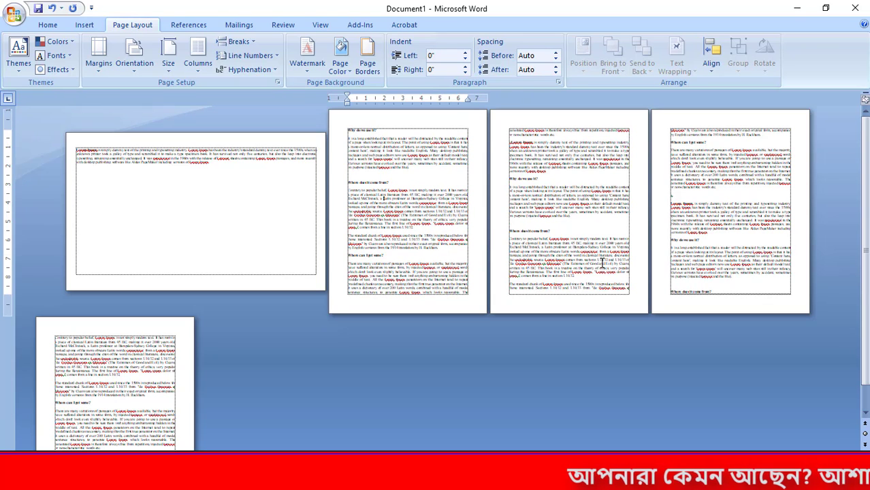
Select the two lines of text at the start of the third page.
drag(562, 182, 496, 135)
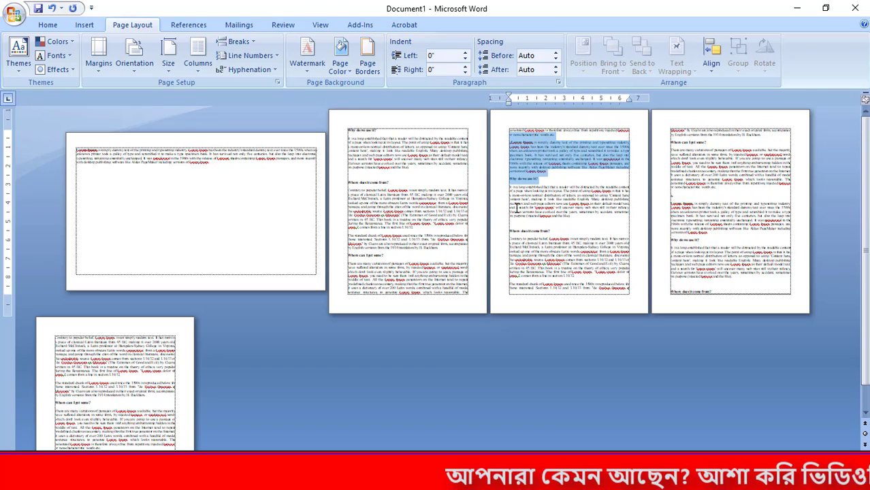
ctrl+scroll(517, 207, up, 1)
drag(697, 144, 639, 127)
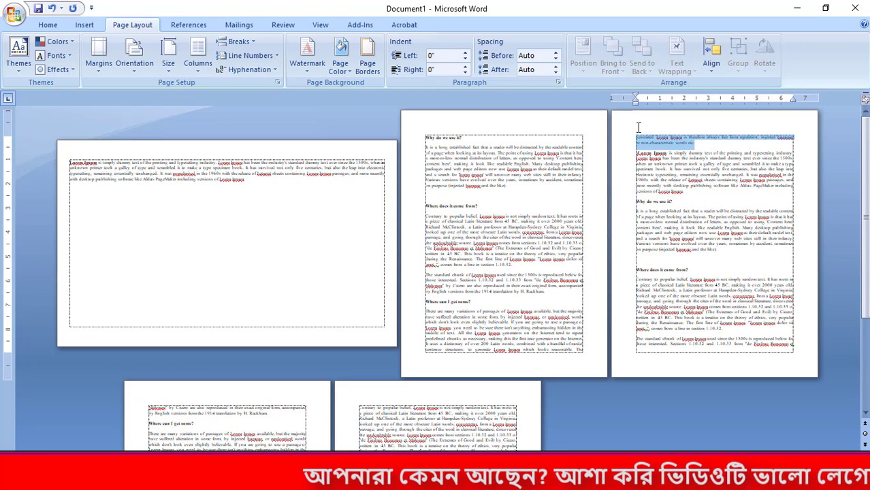
click(682, 189)
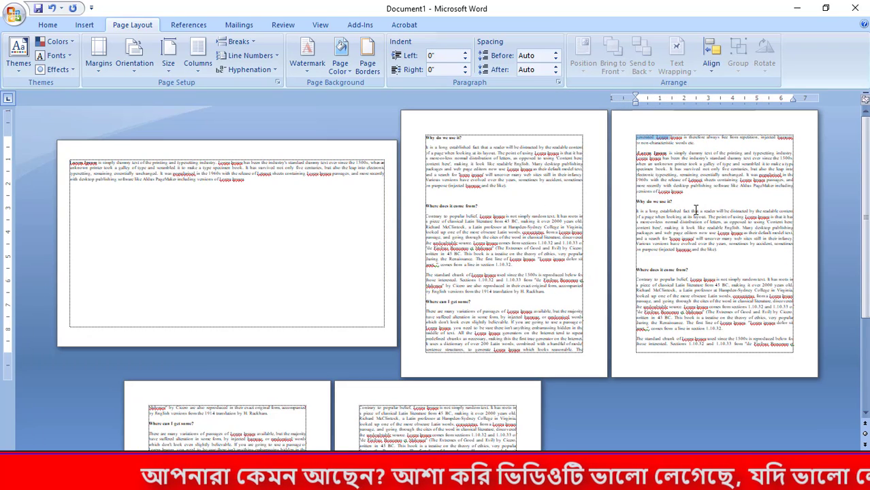
drag(696, 209, 626, 146)
click(638, 172)
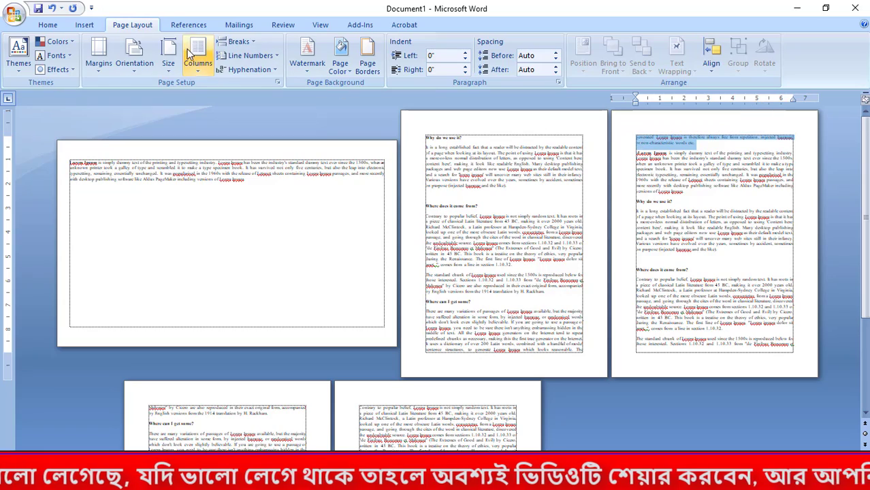
Choose the Legal paper size in the custom margins page setup for the new selection.
click(96, 68)
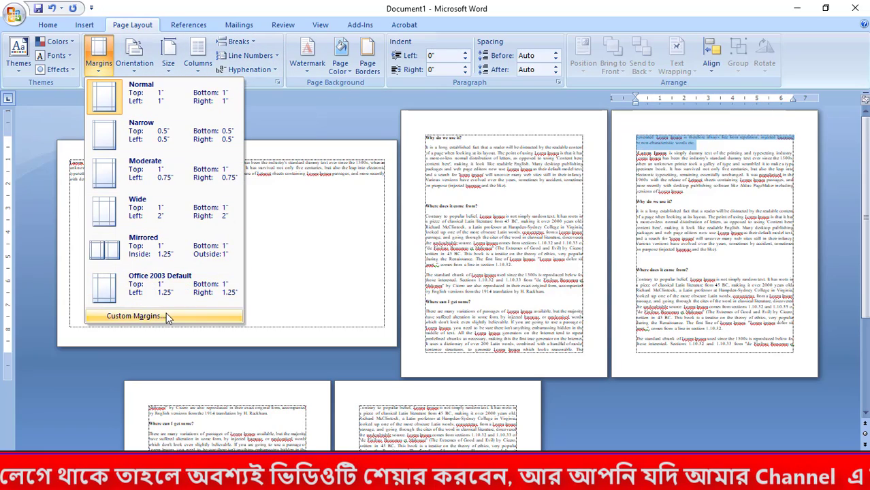
click(170, 313)
drag(366, 109, 189, 94)
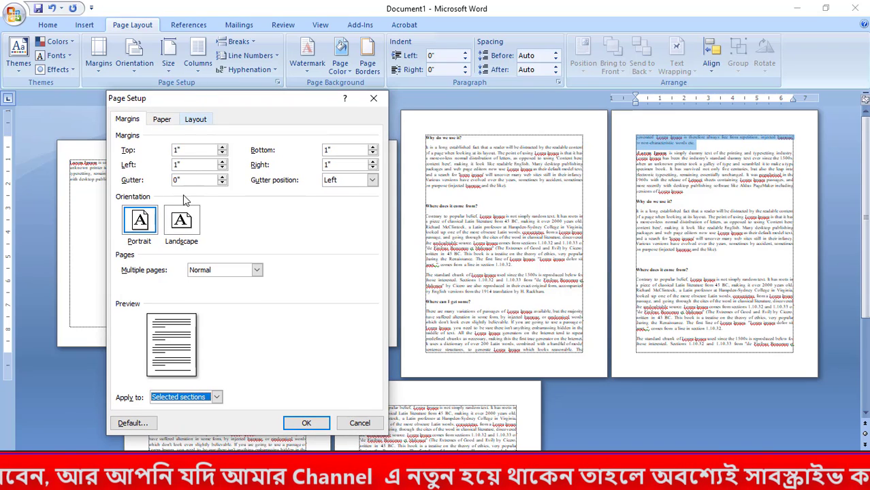
drag(198, 150, 97, 133)
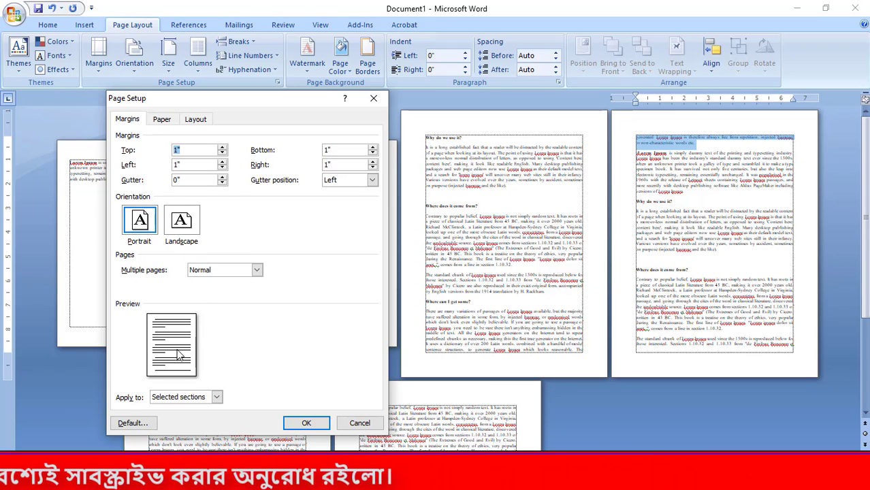
click(168, 121)
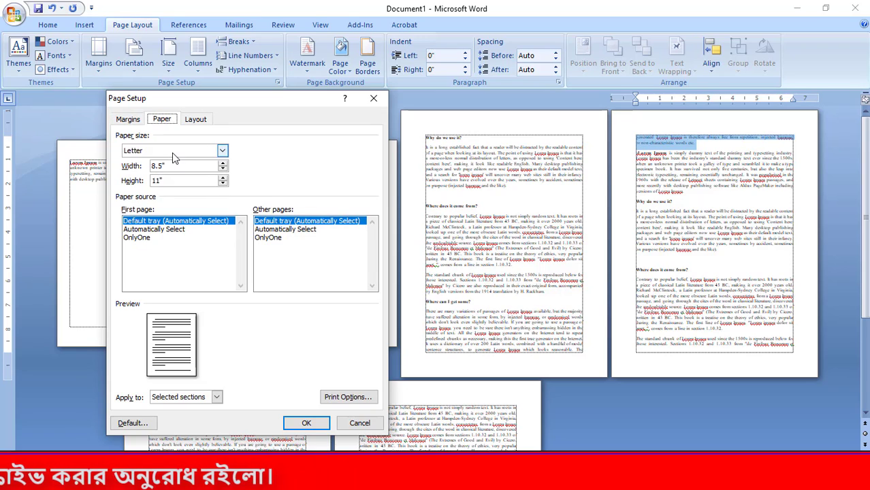
click(172, 153)
scroll(166, 184, down, 2)
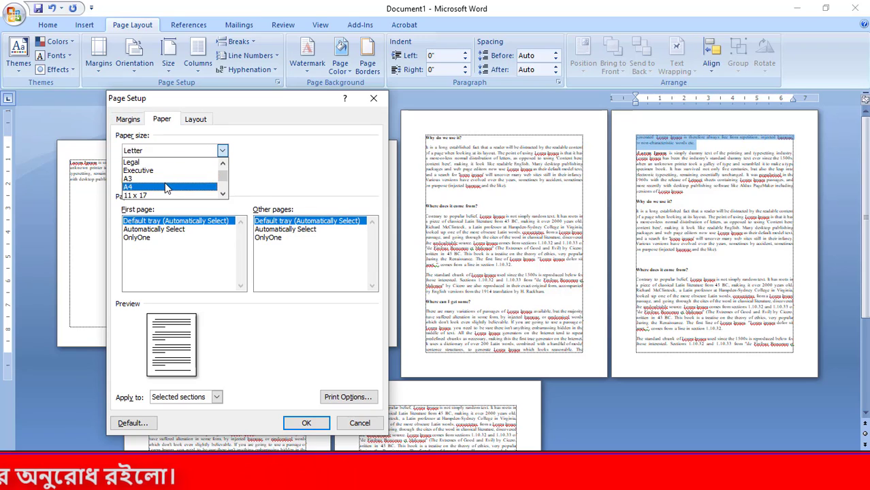
scroll(167, 185, down, 2)
scroll(166, 183, up, 4)
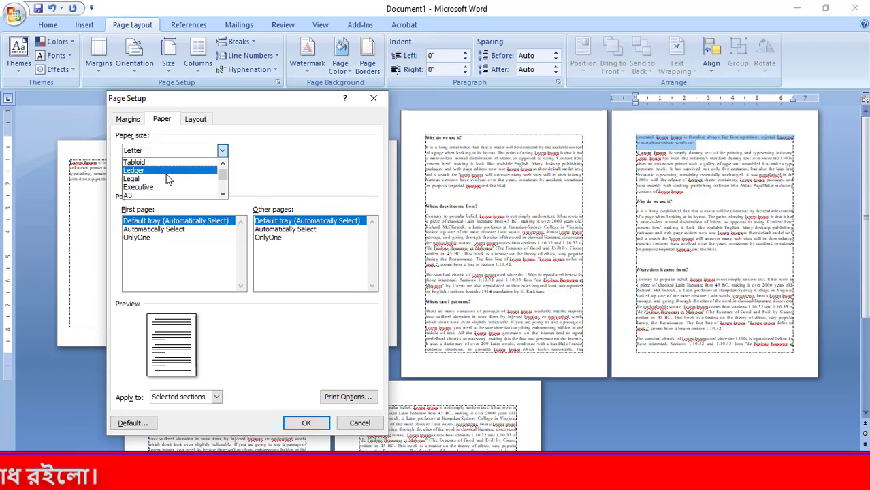
click(168, 179)
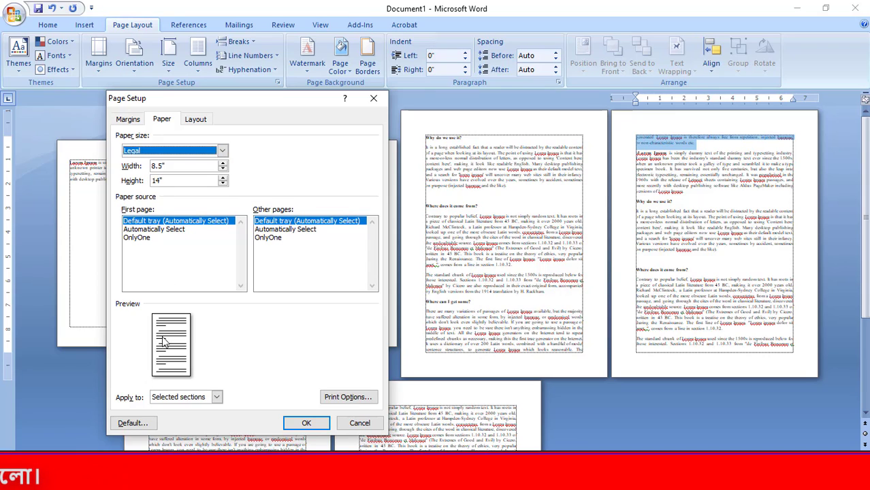
Apply the Legal page setup to the selected sections and check the resulting pages.
click(182, 399)
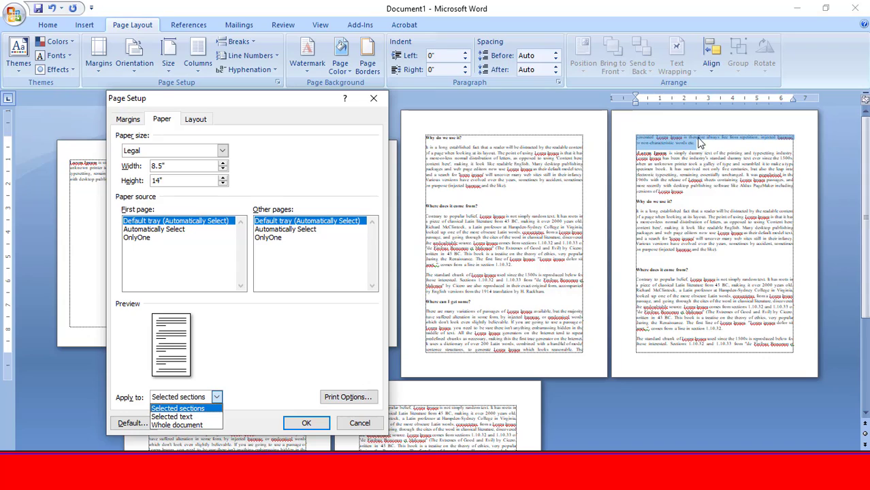
click(184, 417)
click(213, 398)
click(195, 409)
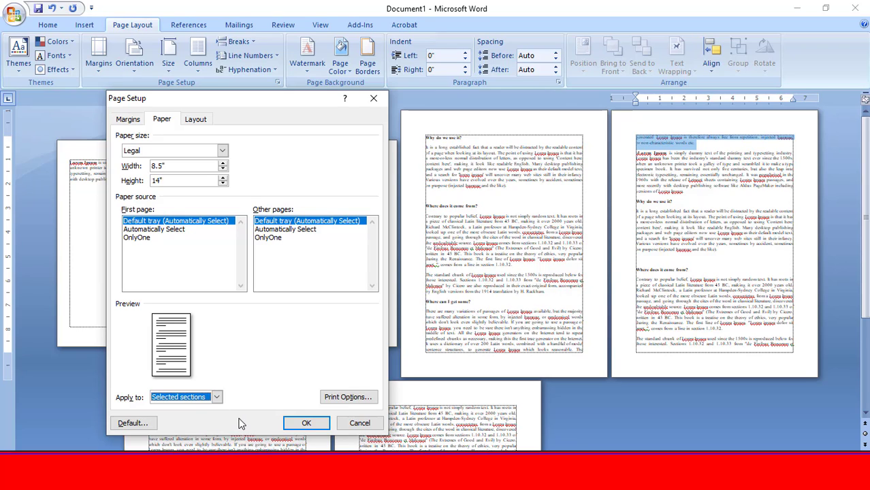
click(304, 424)
scroll(624, 307, down, 10)
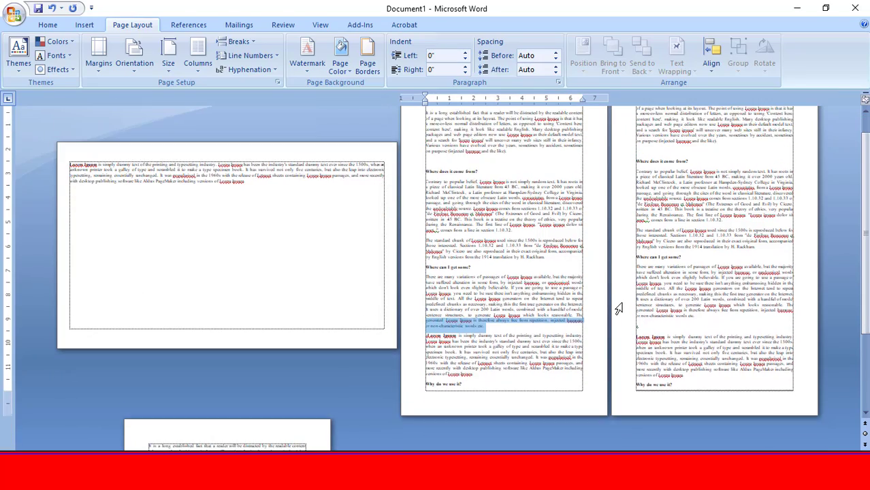
Undo the Legal page setup applied to the selected sections and check the pages again.
scroll(610, 321, up, 10)
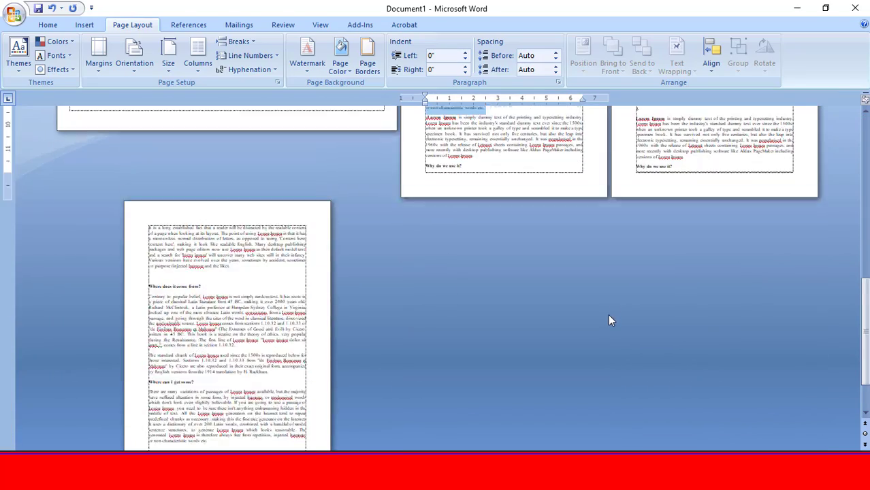
scroll(619, 281, down, 10)
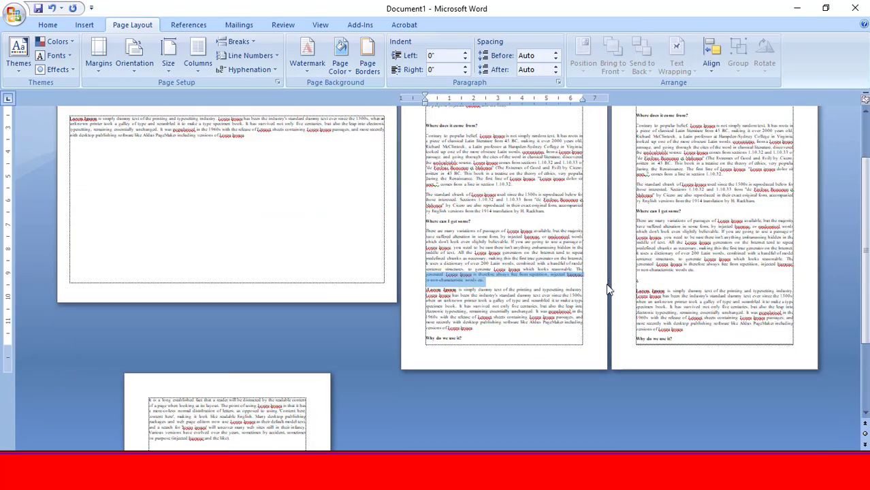
scroll(610, 261, up, 10)
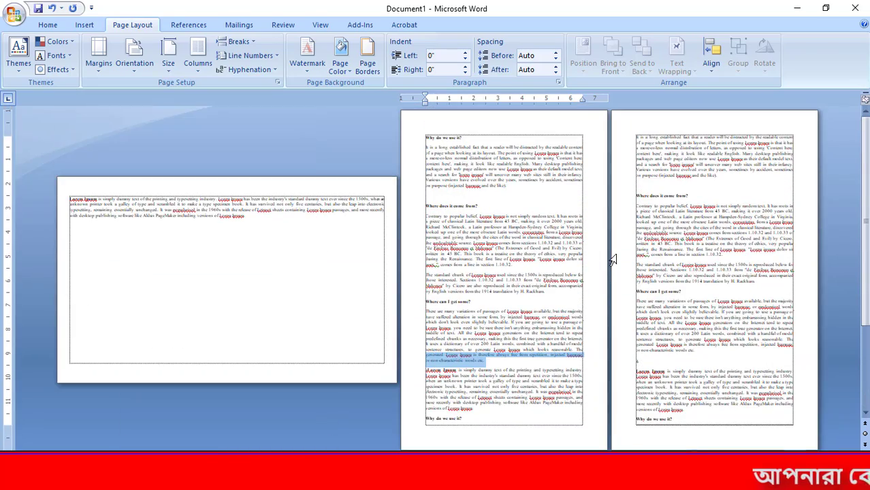
key(ctrl+z)
scroll(529, 286, down, 5)
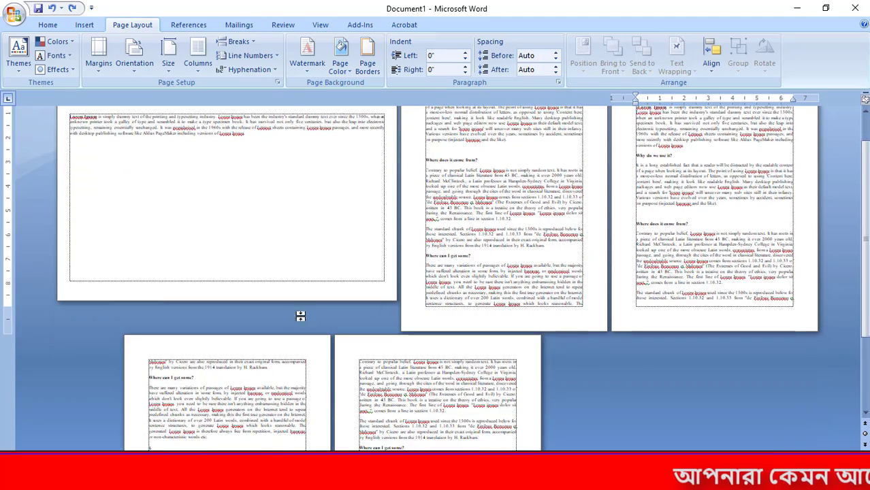
scroll(4, 205, up, 5)
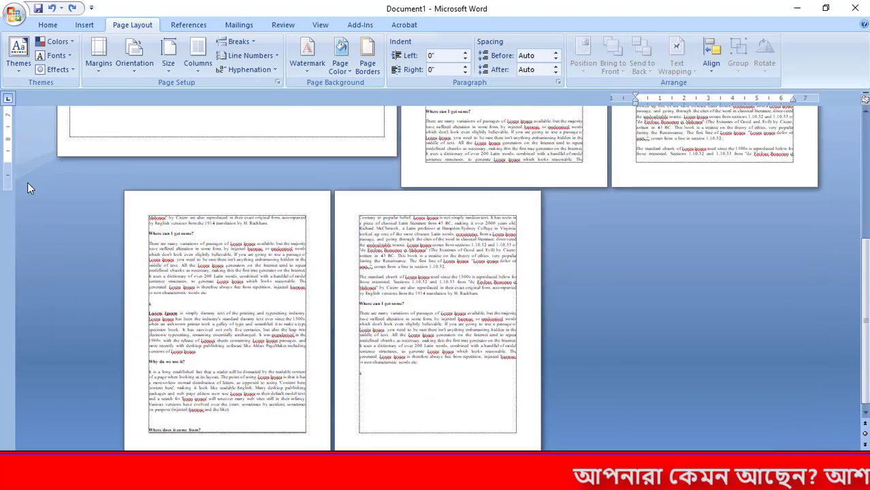
Apply the Legal paper size to the selected text only and compare its page with the neighbouring pages.
double_click(5, 258)
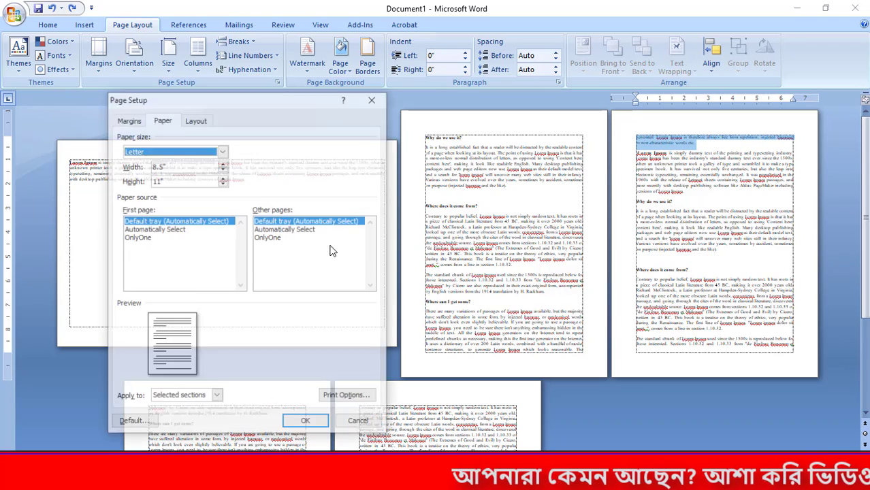
click(203, 398)
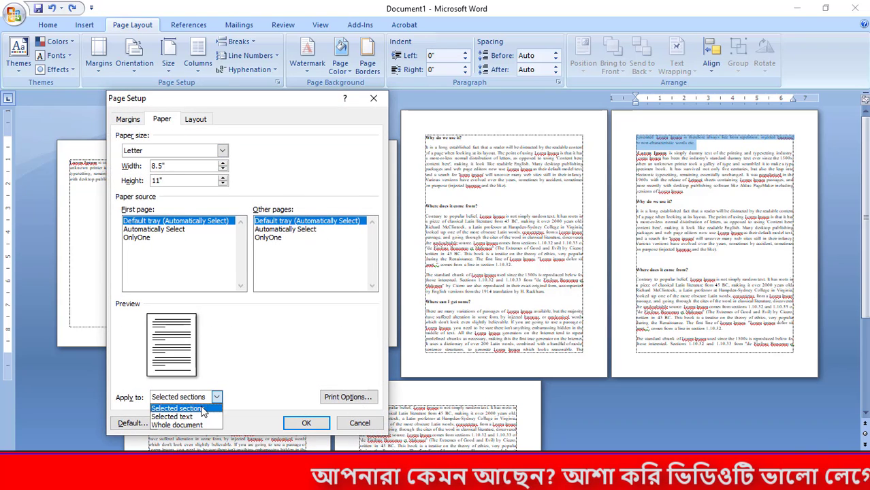
click(175, 415)
click(193, 151)
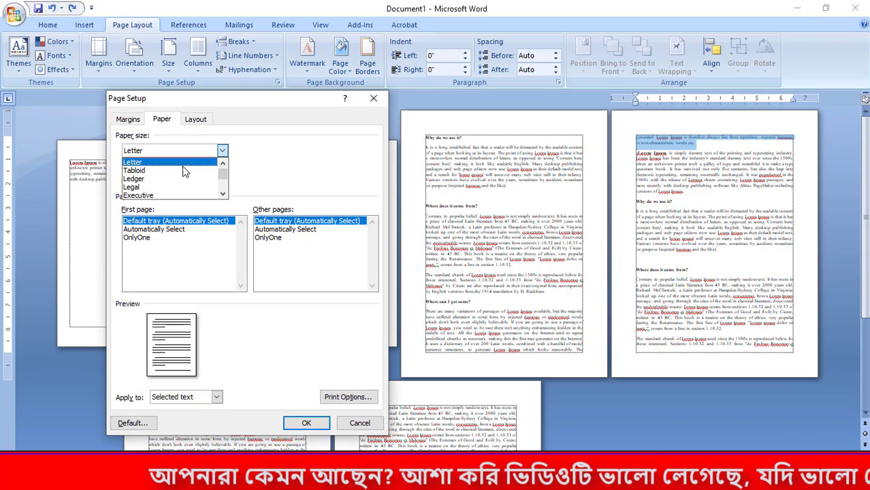
click(149, 188)
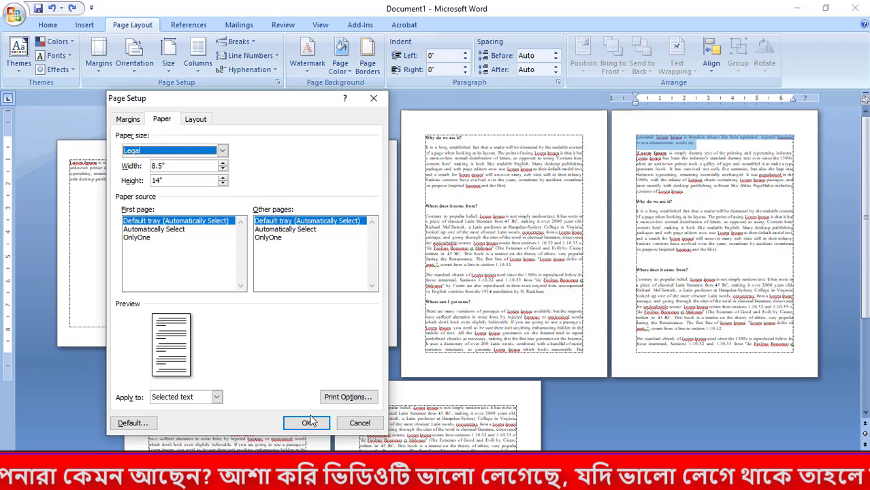
click(306, 423)
click(285, 253)
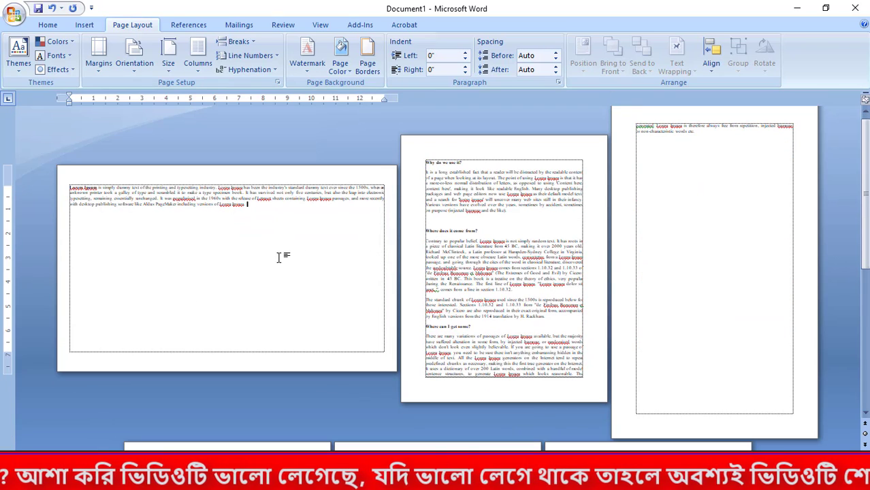
drag(470, 183, 500, 337)
drag(696, 133, 638, 123)
Select all the text on the fourth page and choose the A4 paper size in its page setup.
scroll(608, 281, down, 8)
scroll(338, 337, down, 5)
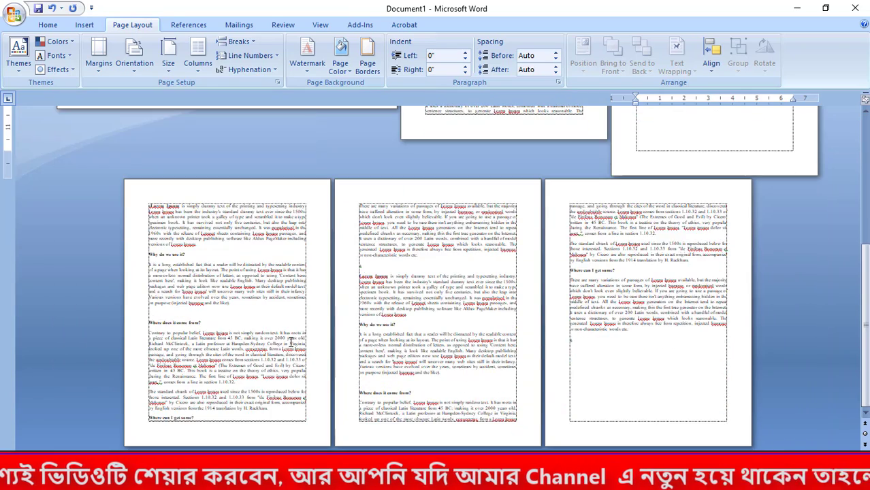
drag(268, 418, 130, 194)
double_click(3, 291)
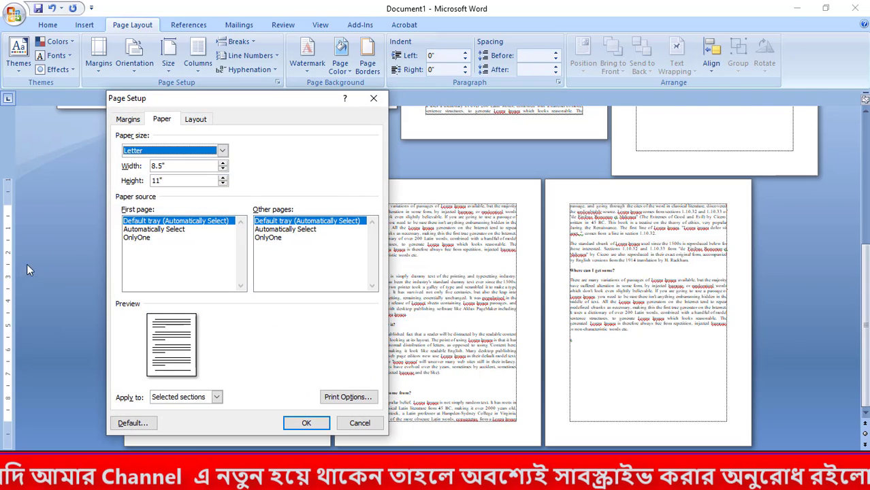
click(190, 154)
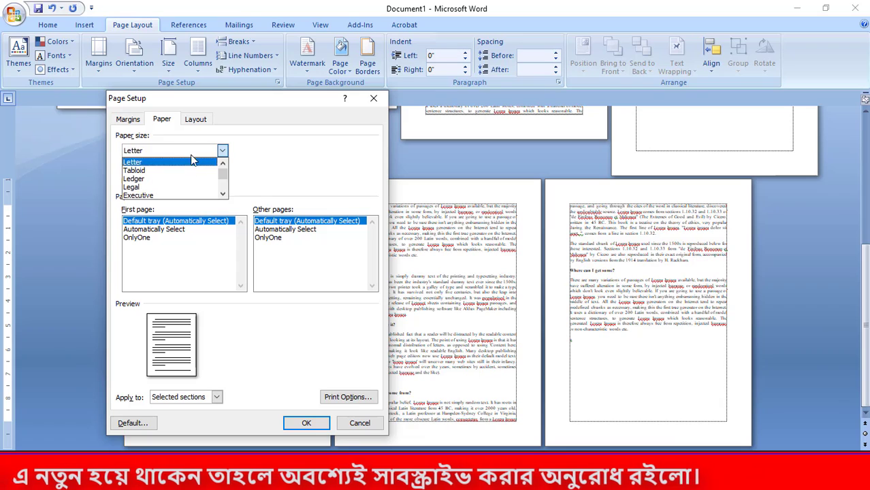
scroll(160, 184, down, 1)
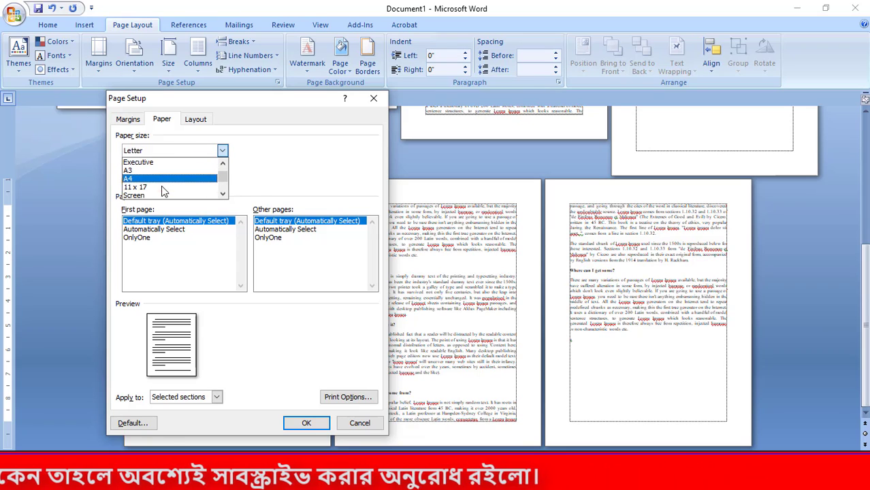
click(158, 181)
Choose landscape orientation and set the top, bottom, left and right margins to .25 in the page setup.
click(127, 122)
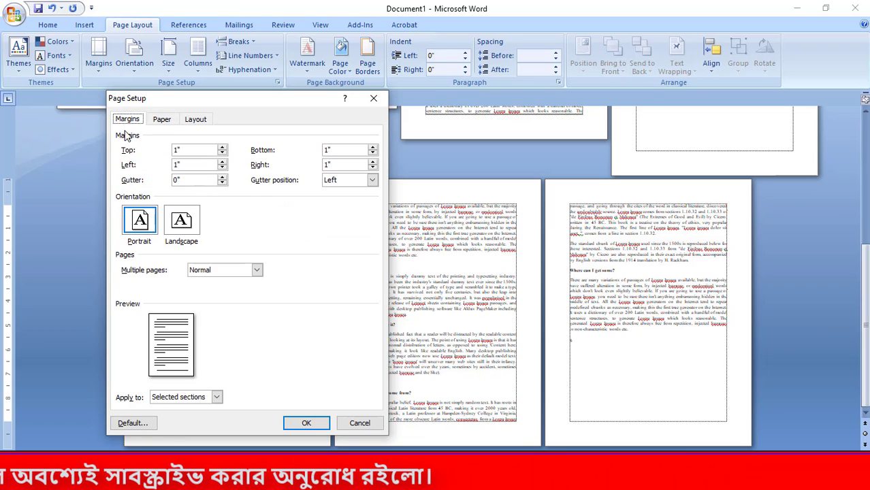
click(181, 221)
drag(192, 151, 128, 149)
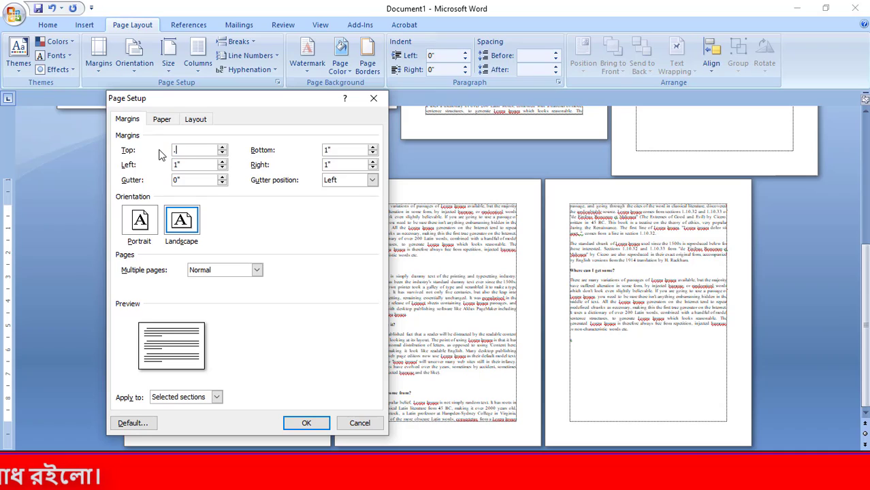
text(.25.)
key(Tab)
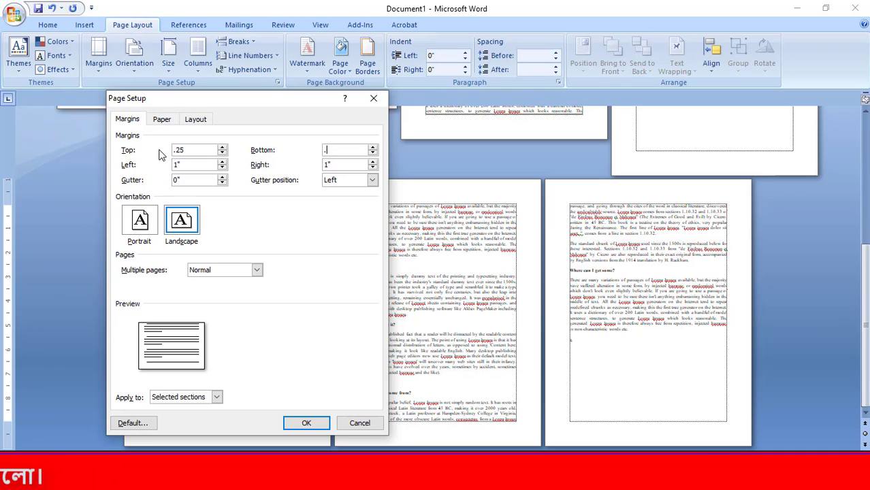
text(.25)
key(Tab)
text(.25)
key(Tab)
text(.)
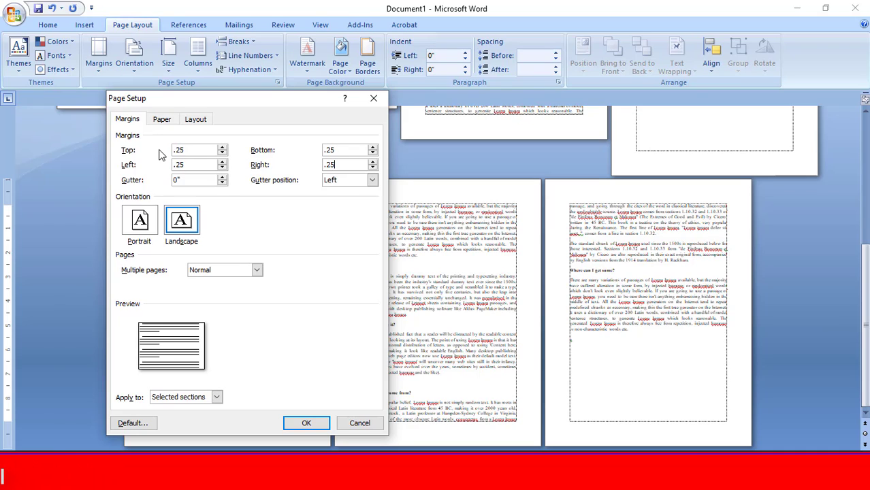
text(25)
Apply the A4 landscape page setup to the selected text only and check all pages in one overview.
click(173, 399)
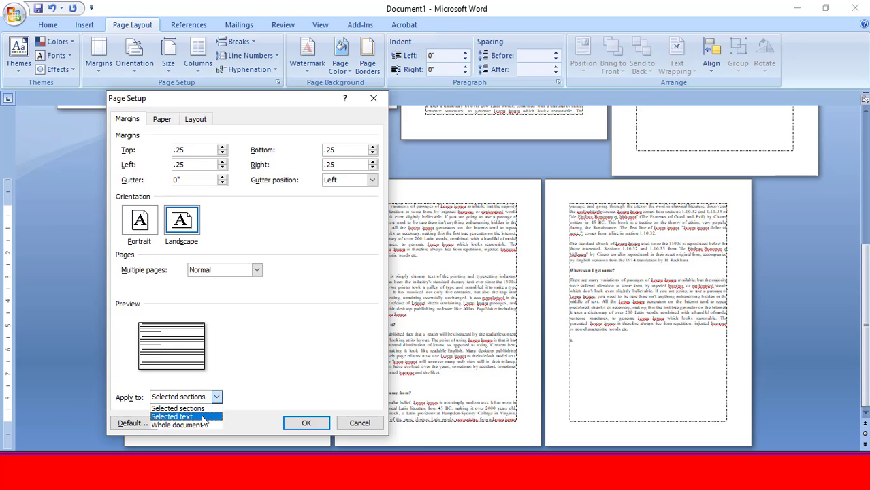
click(203, 416)
click(305, 424)
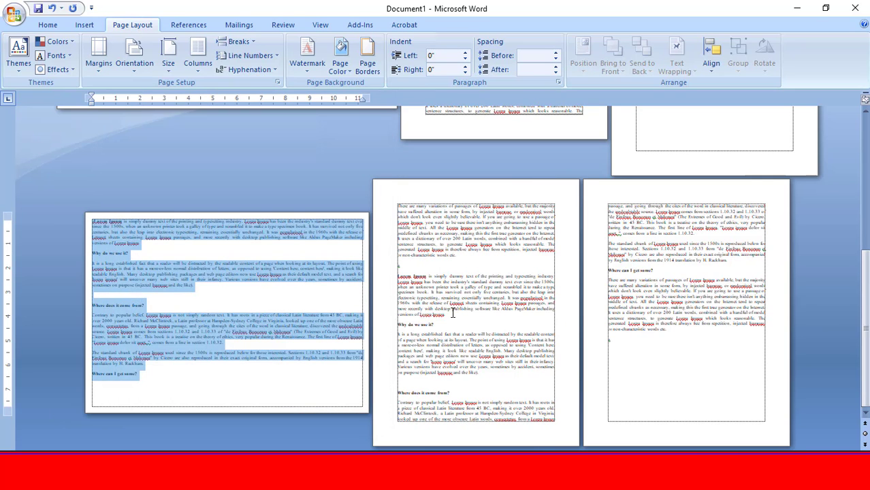
scroll(409, 313, up, 2)
click(245, 316)
scroll(239, 326, down, 1)
scroll(265, 324, down, 1)
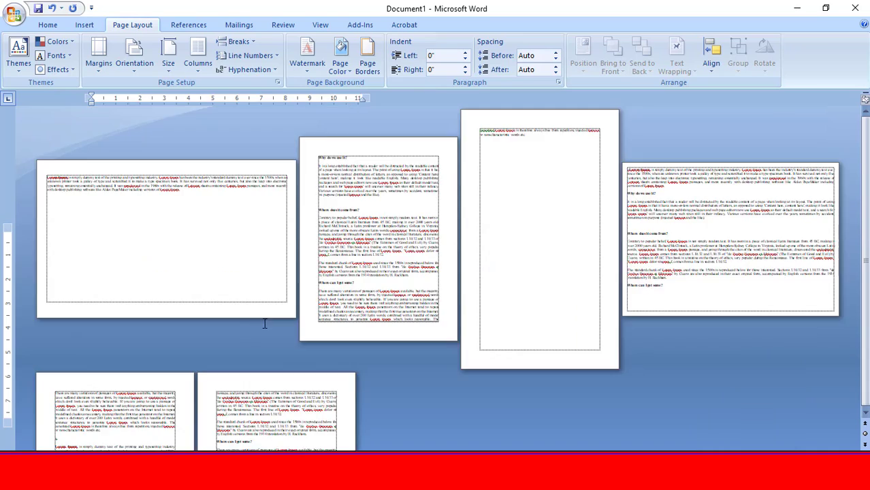
scroll(265, 324, down, 2)
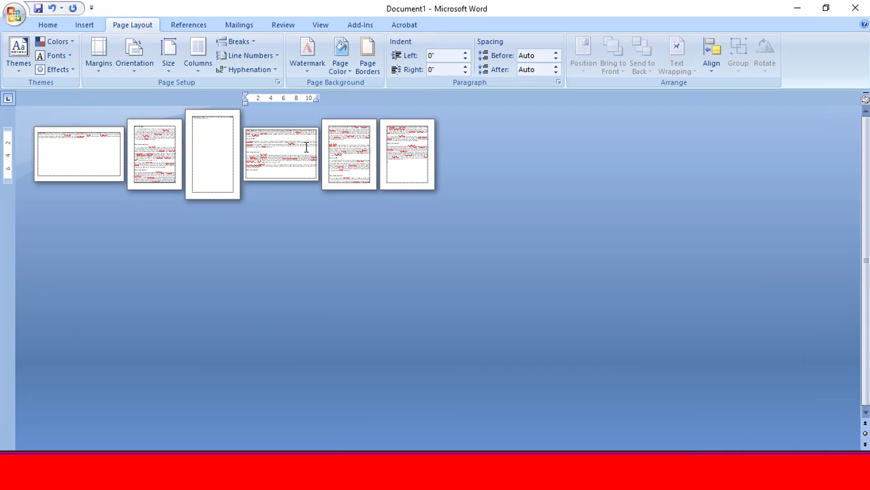
Select the text on the last page and apply landscape orientation to the selected text only.
click(369, 178)
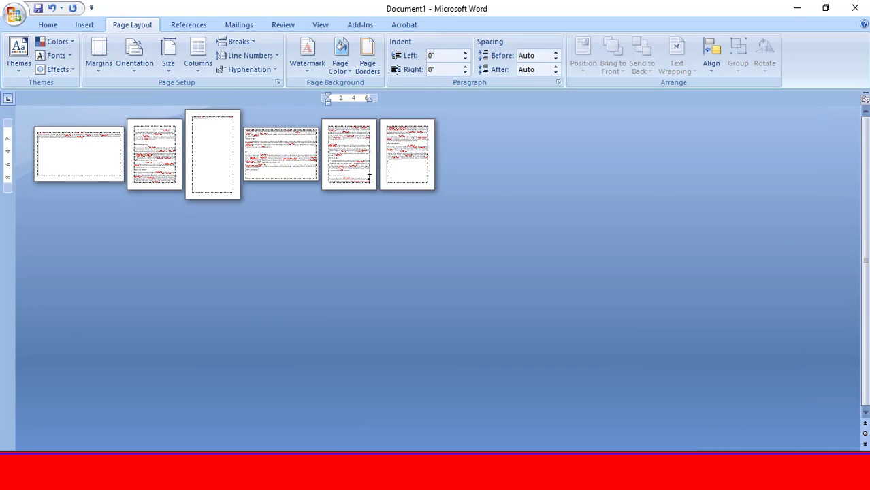
drag(359, 170, 346, 125)
click(351, 178)
drag(406, 170, 389, 128)
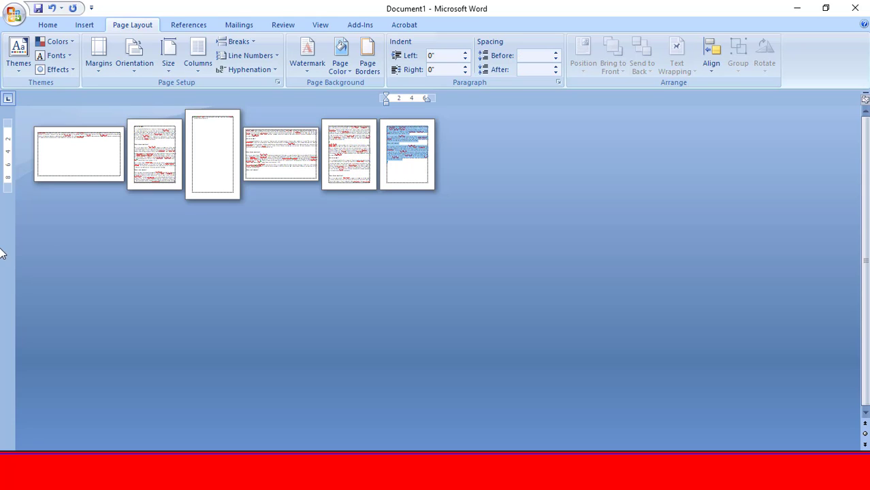
double_click(2, 143)
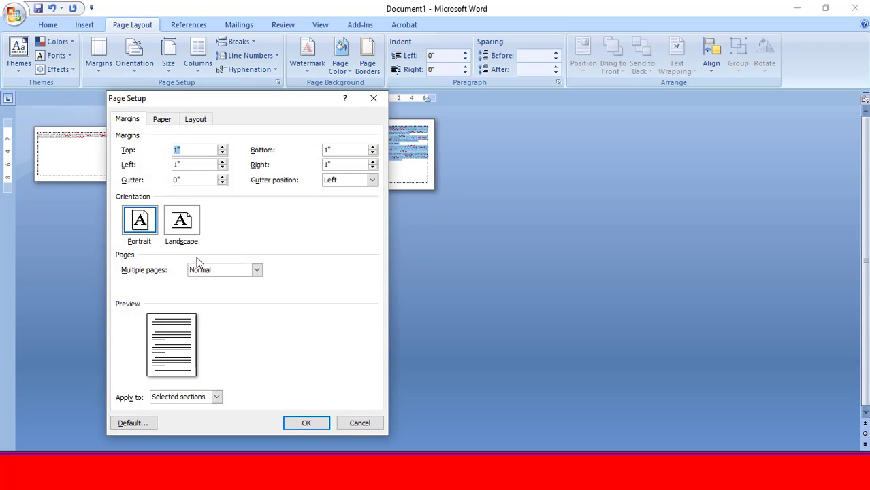
click(184, 227)
click(201, 397)
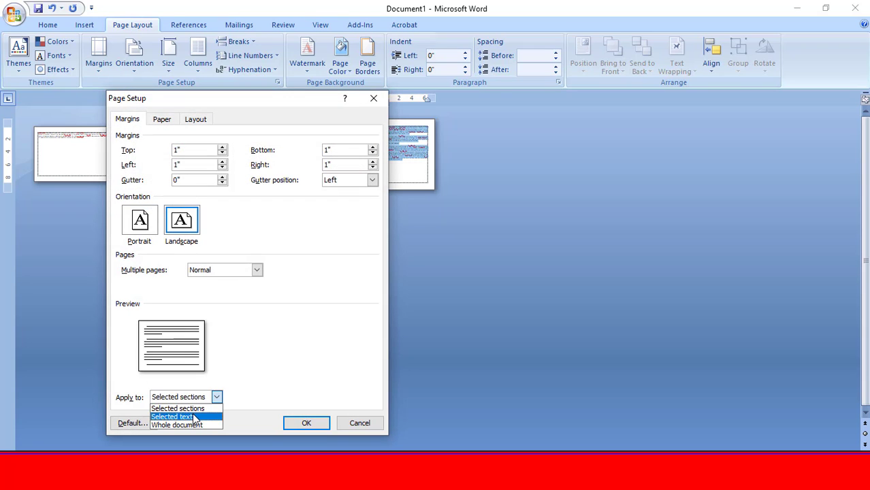
click(174, 411)
click(306, 423)
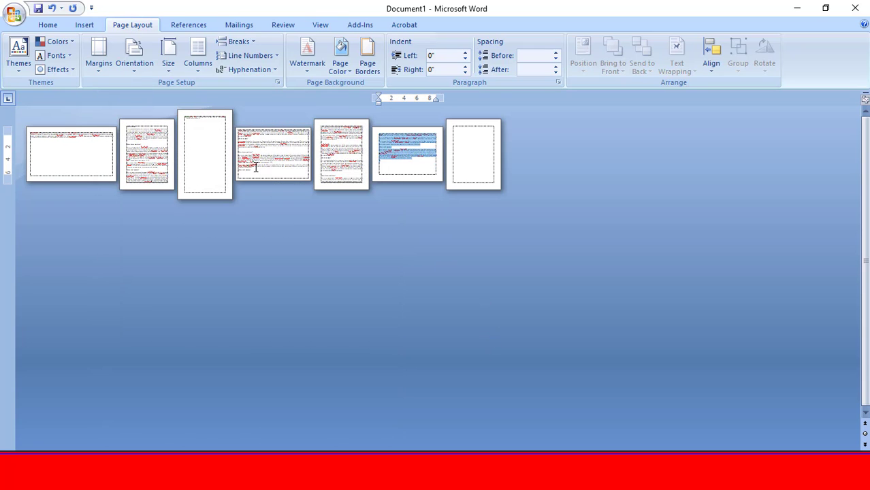
click(424, 168)
scroll(328, 184, up, 2)
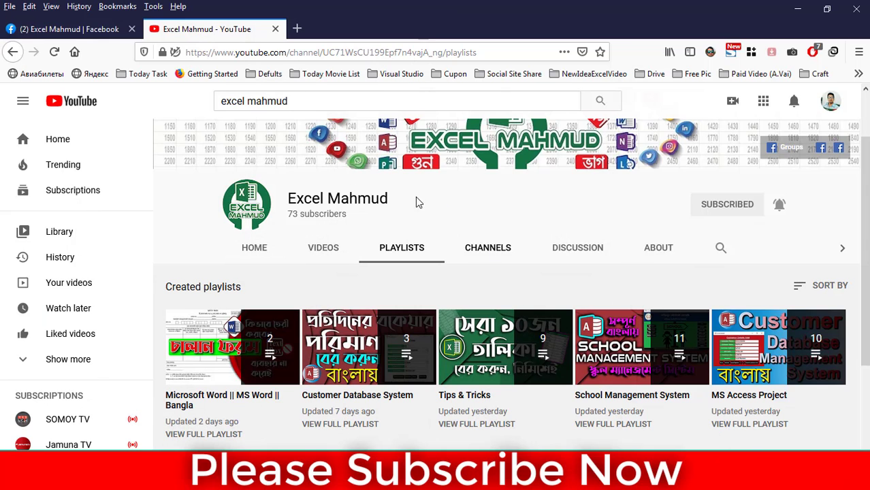
Switch to the web browser and look over the tutorial channel's YouTube page and its Facebook group.
drag(399, 195, 284, 198)
click(437, 203)
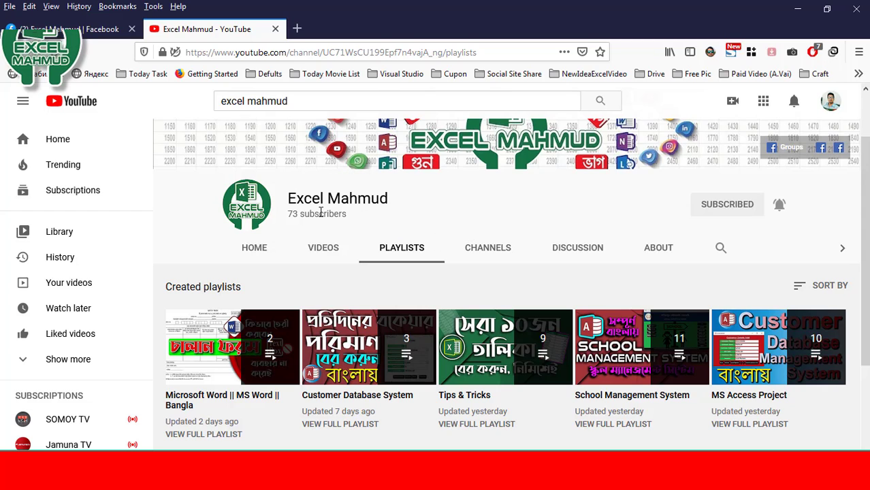
click(109, 29)
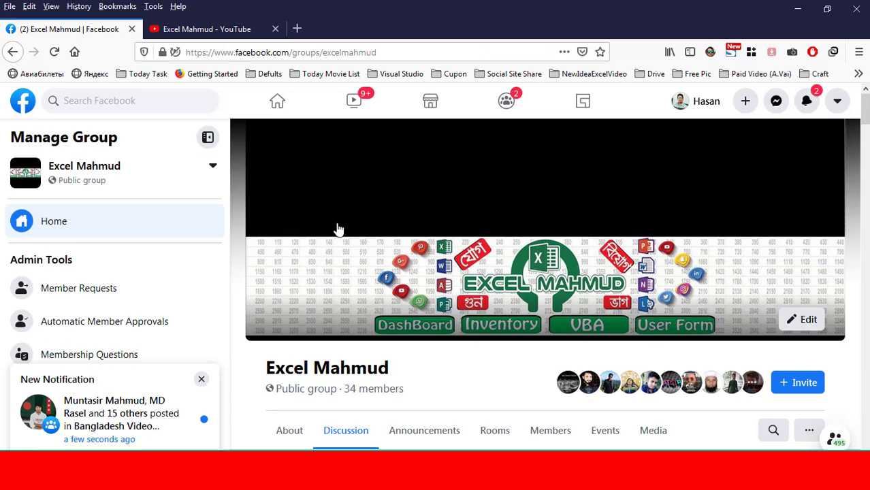
scroll(330, 251, down, 3)
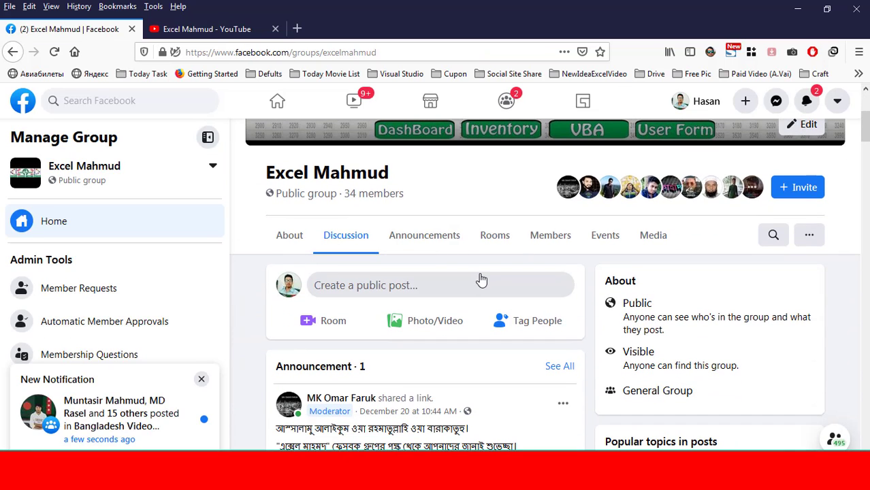